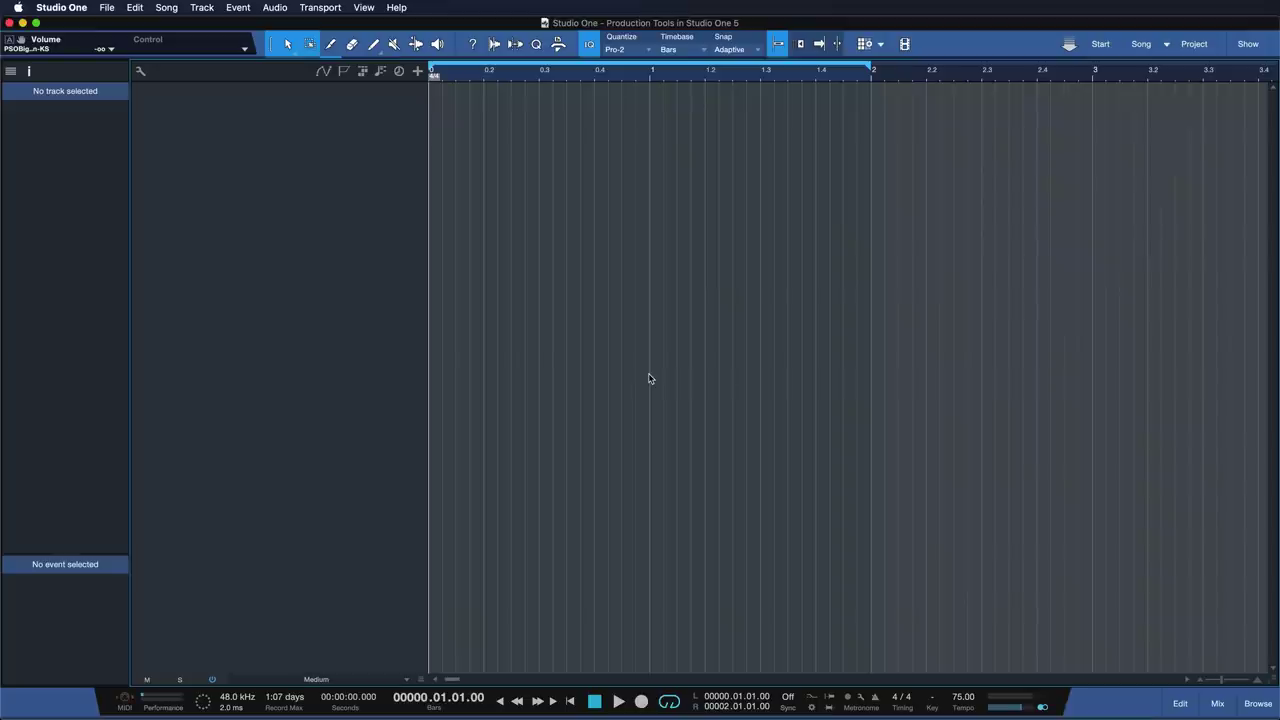
In the mixer, add an aux channel with its input set to Pro-2 Mic/Line In 7 + 8.
click(1216, 703)
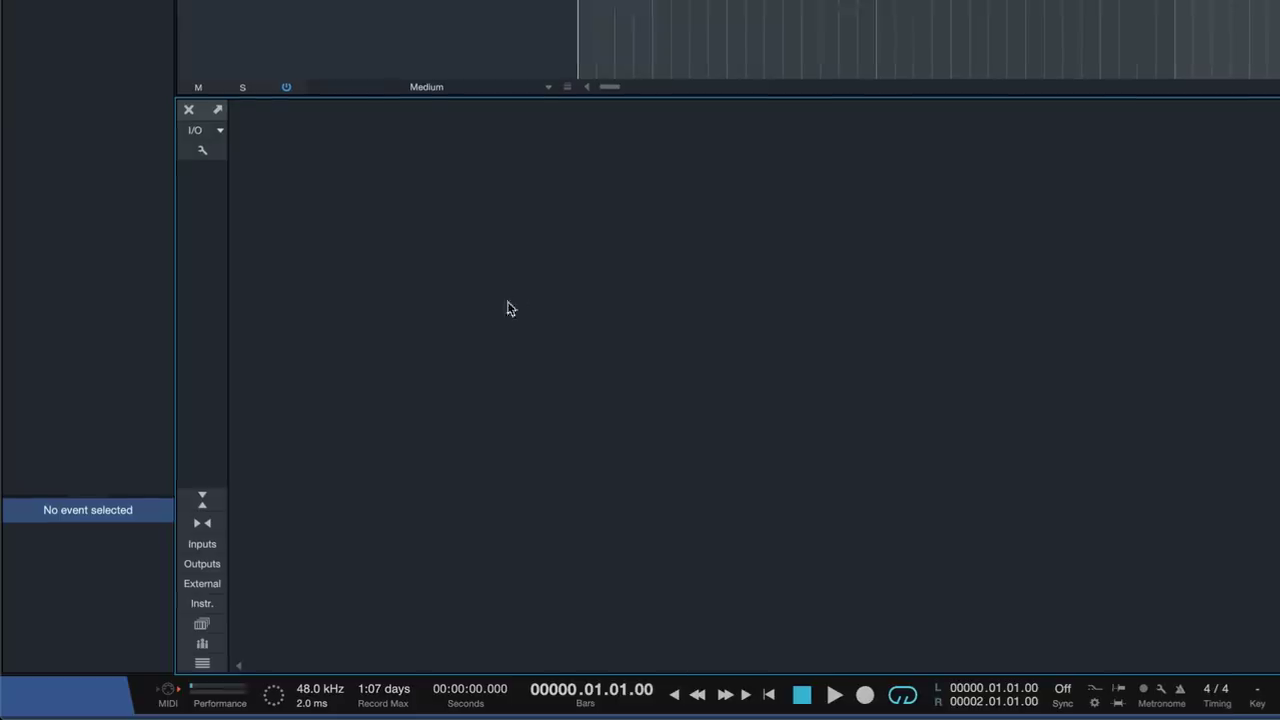
right_click(348, 427)
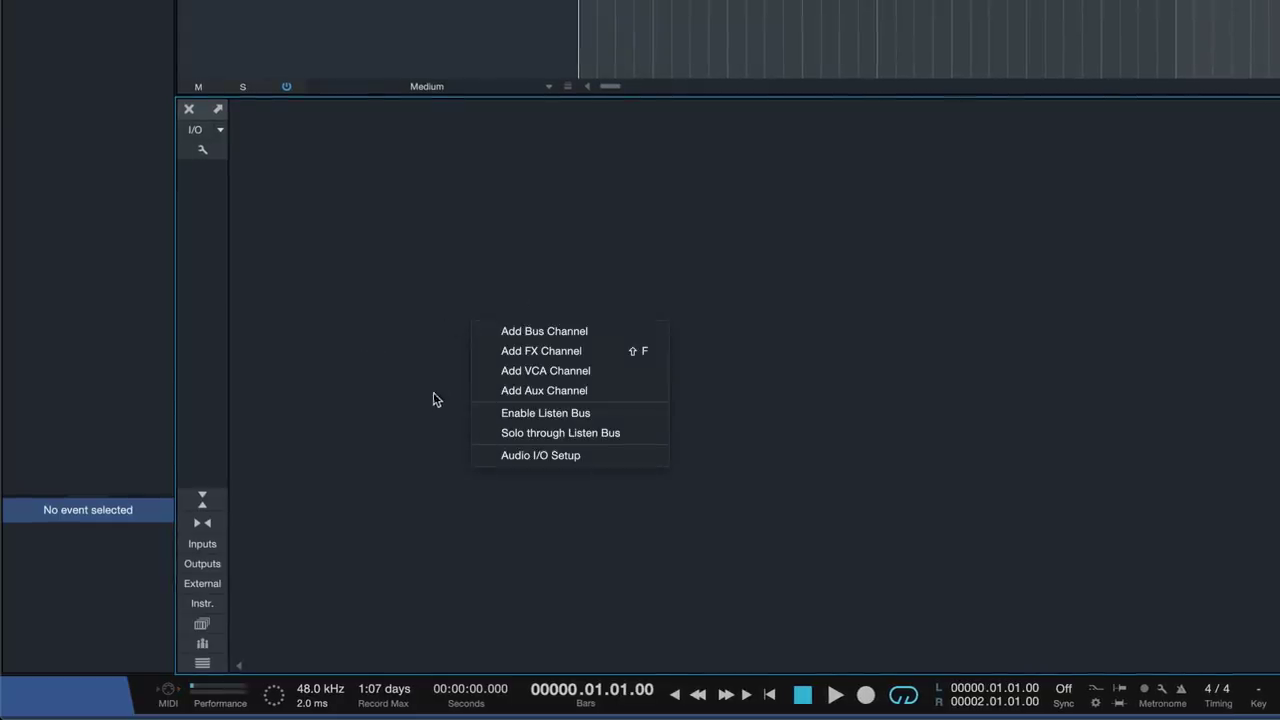
click(493, 390)
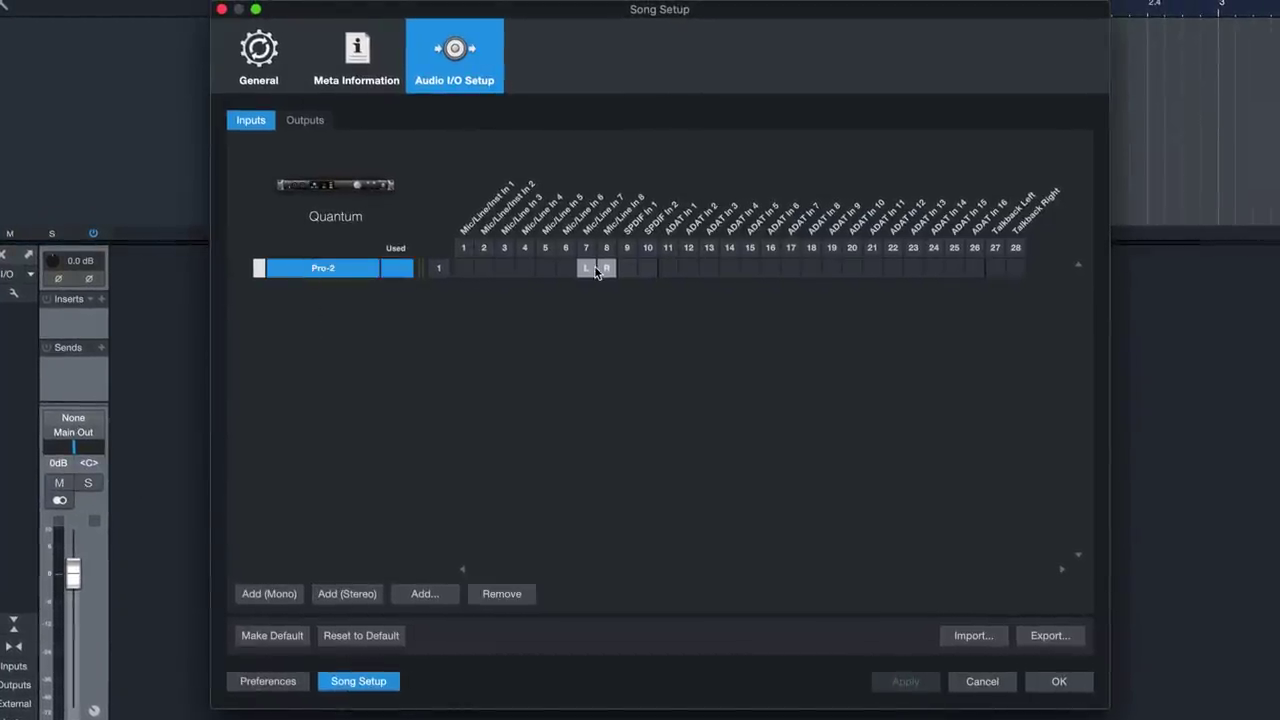
click(1052, 682)
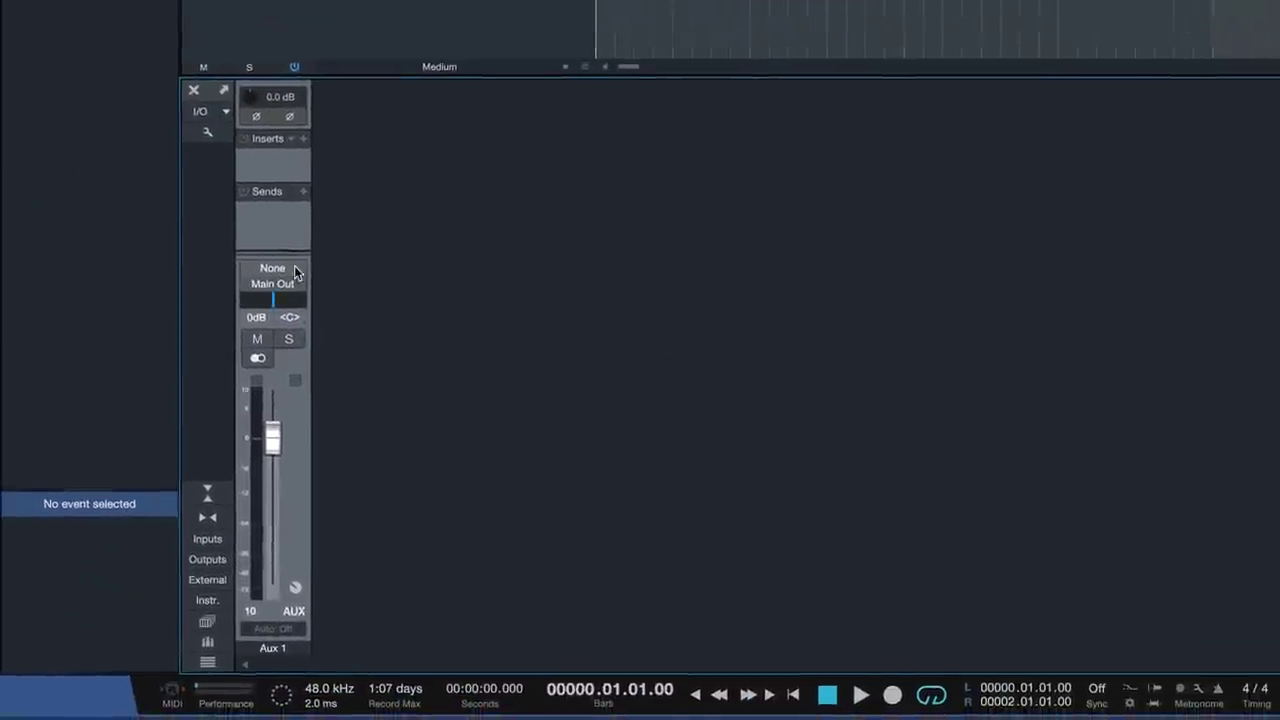
click(73, 418)
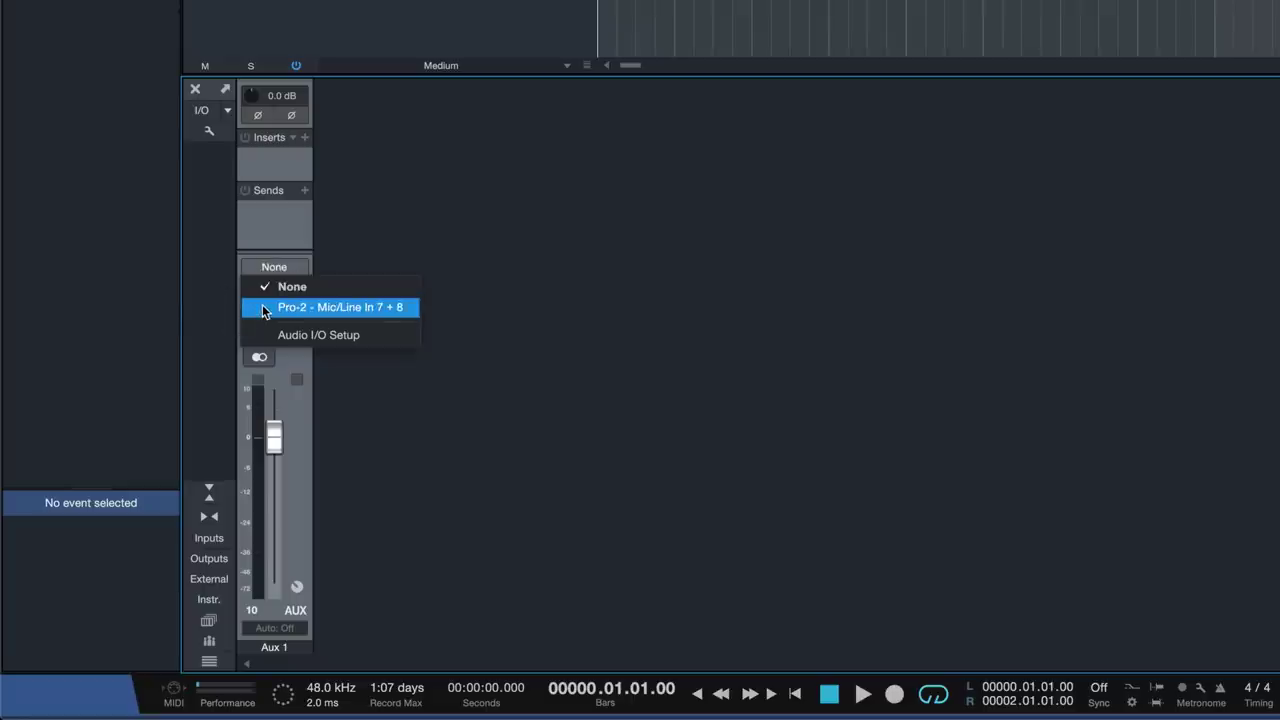
click(265, 309)
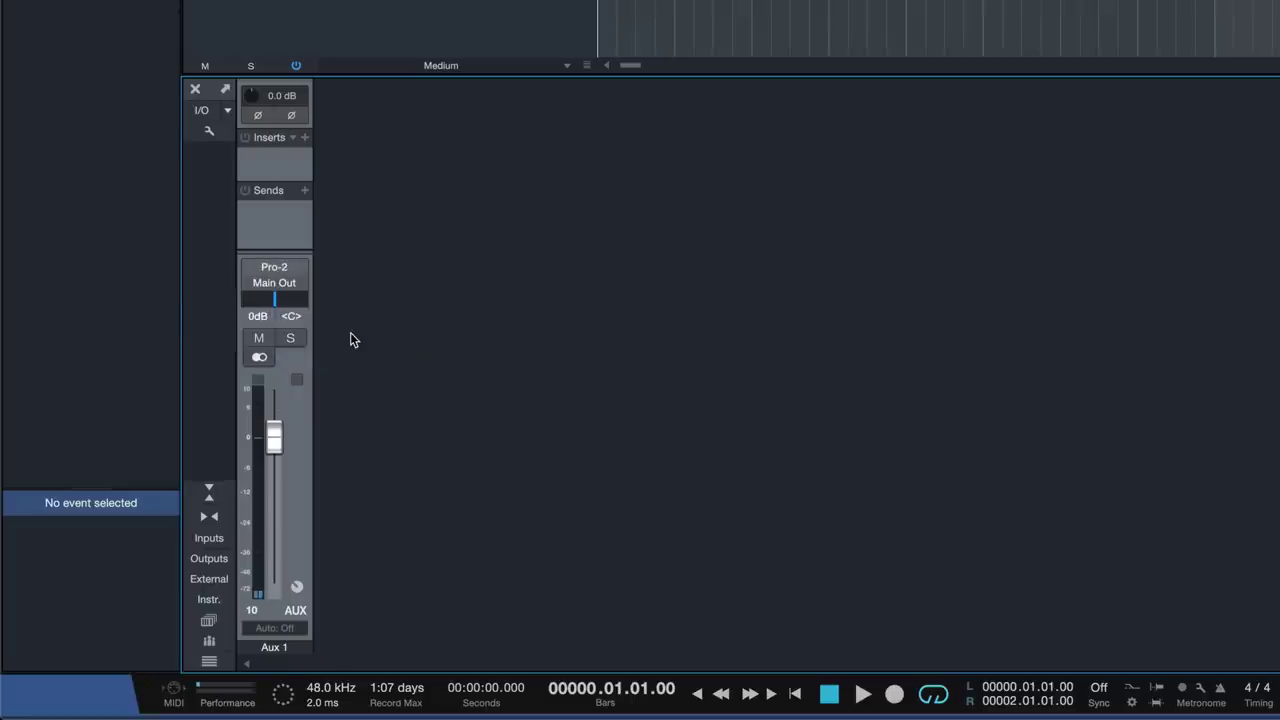
Show the external devices list and open the Pro-2 controller settings.
click(189, 580)
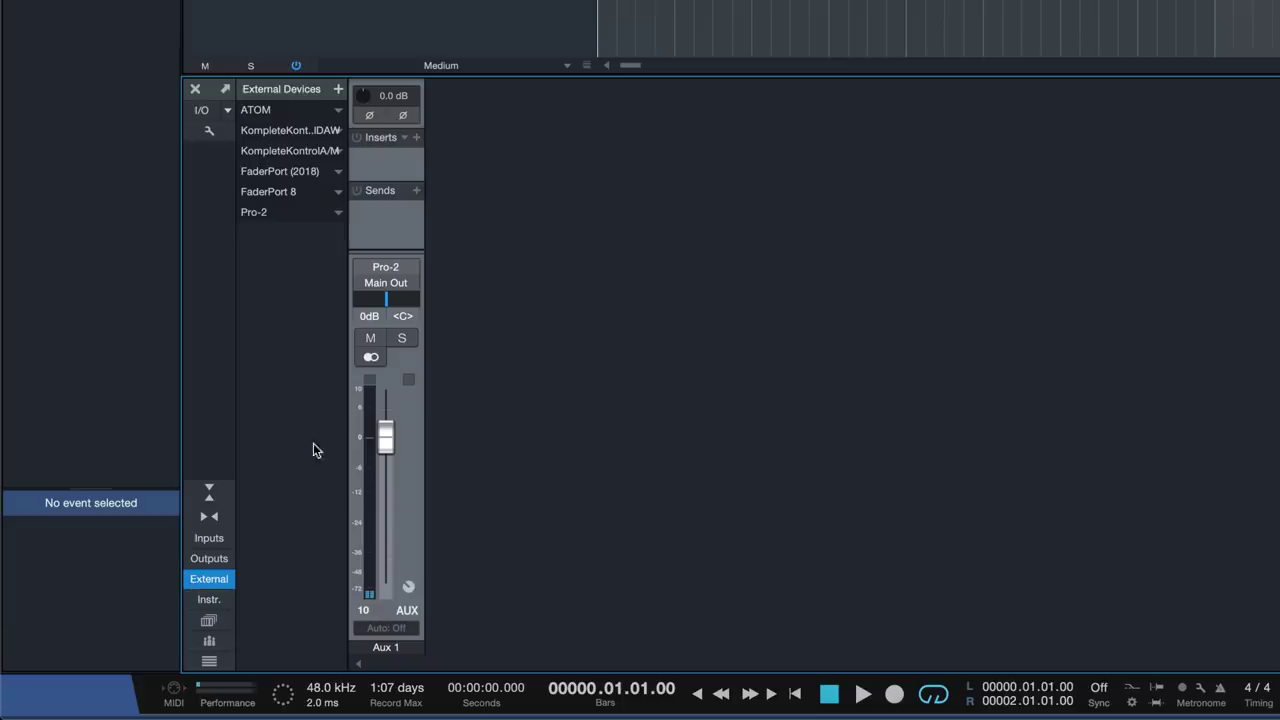
click(266, 214)
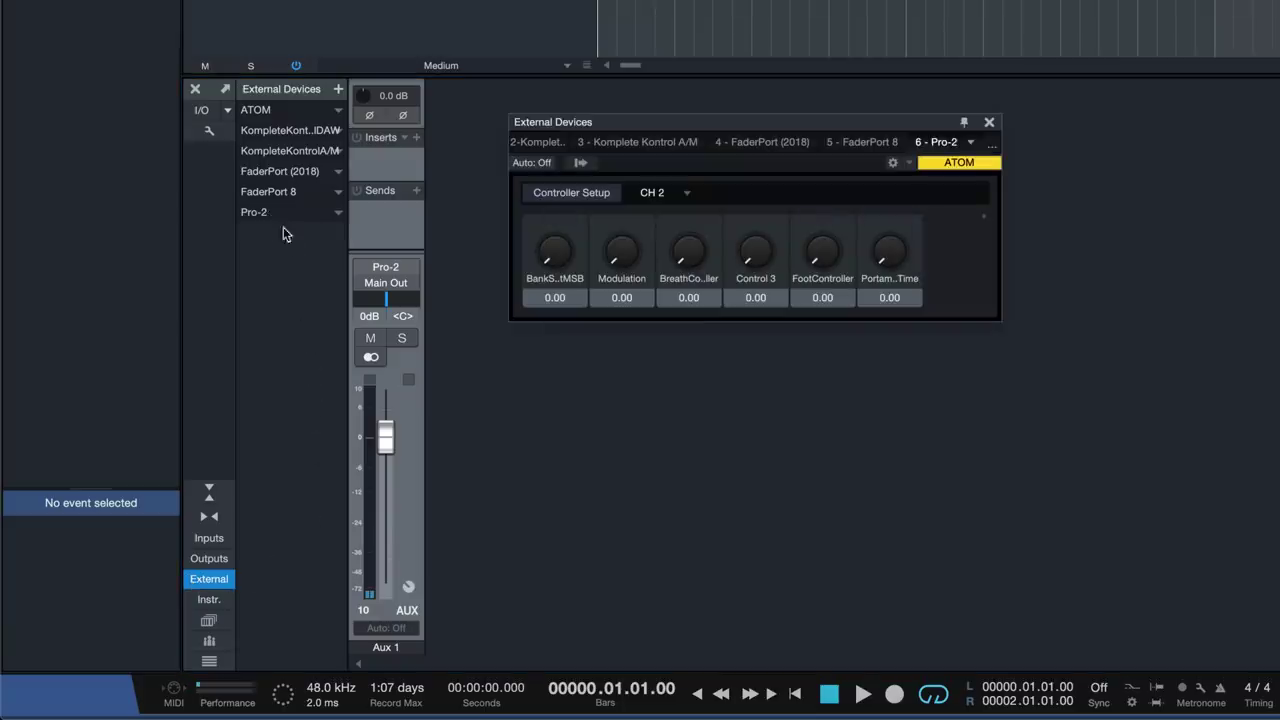
click(578, 163)
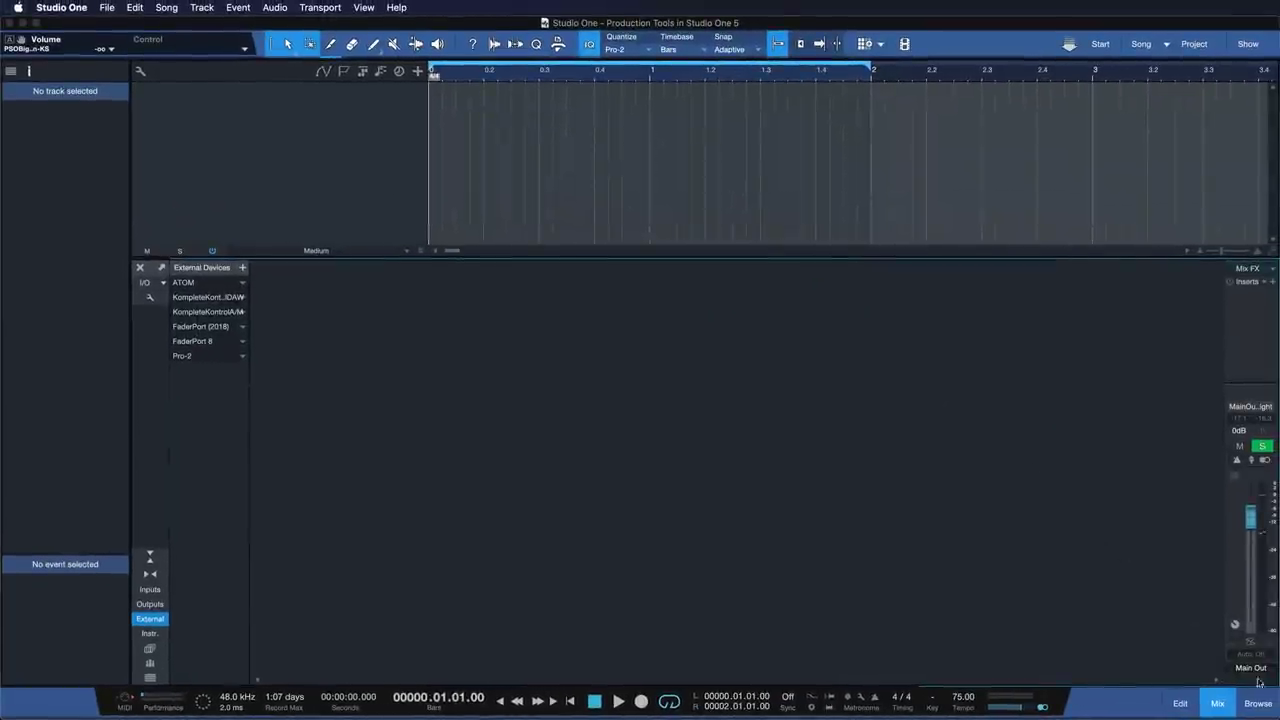
Add a Pro-2 track from the External Instruments folder in the browser.
click(1257, 704)
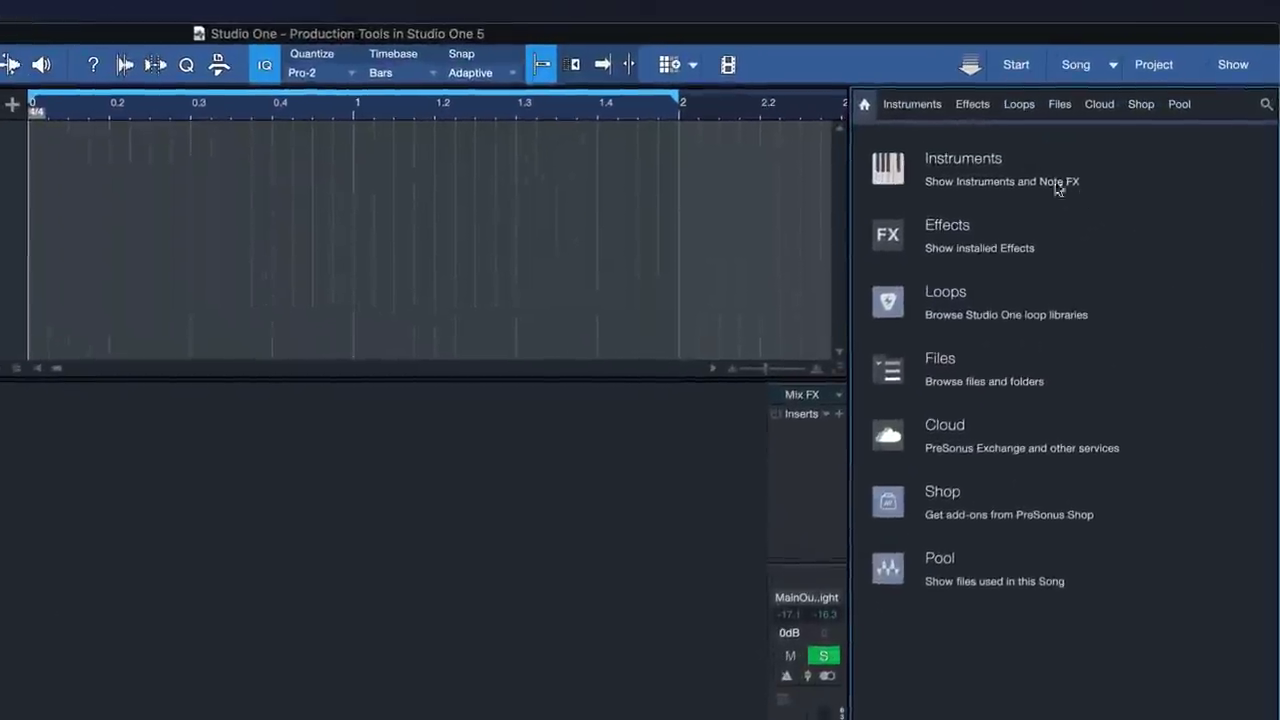
click(1110, 122)
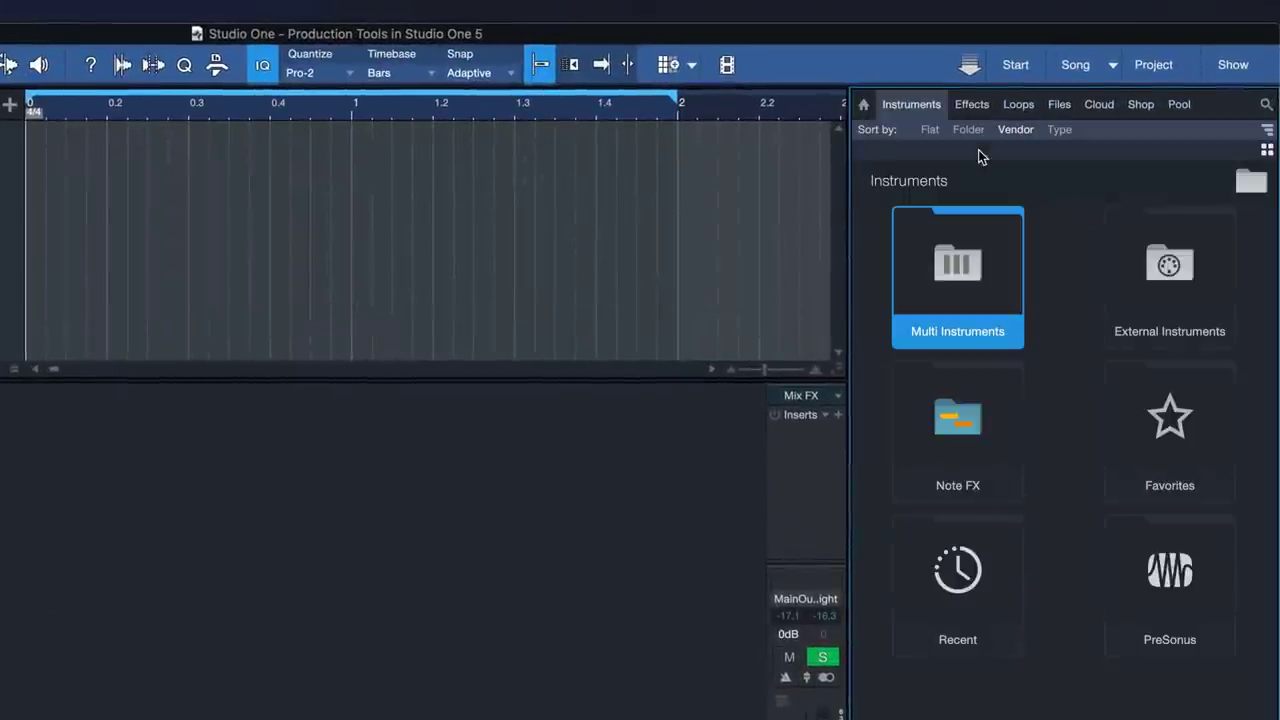
click(1158, 249)
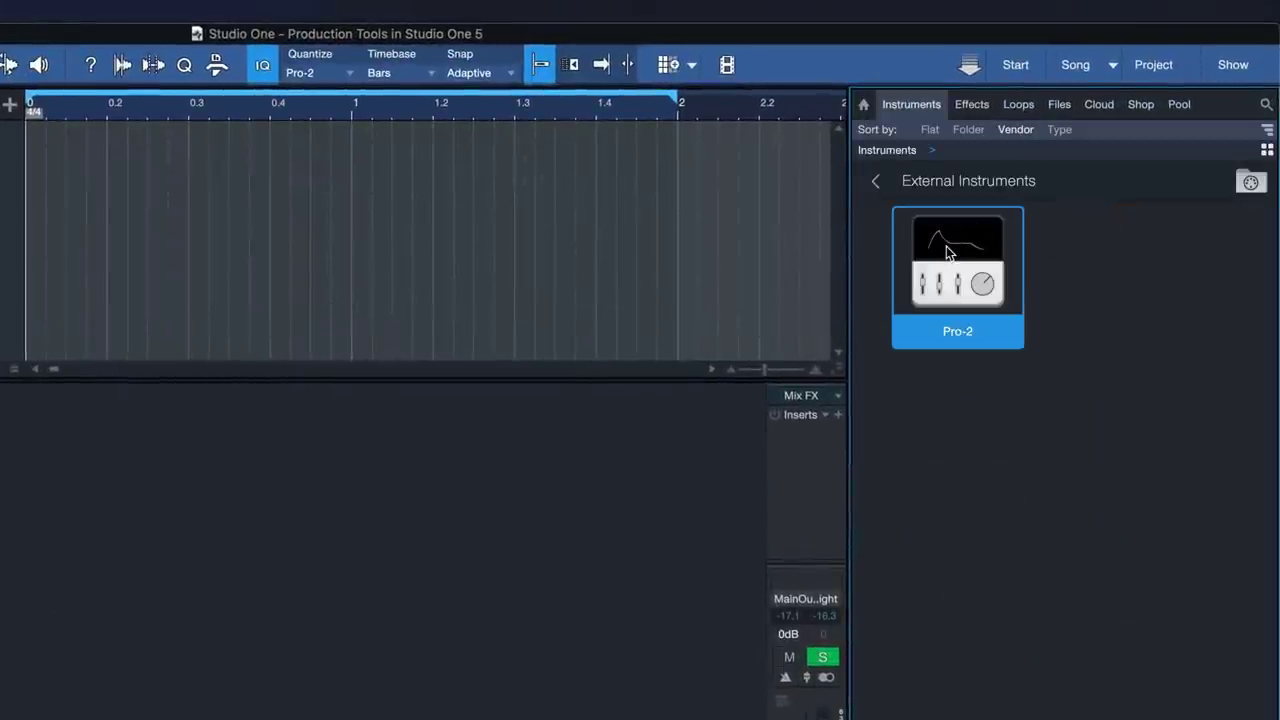
drag(948, 252, 320, 180)
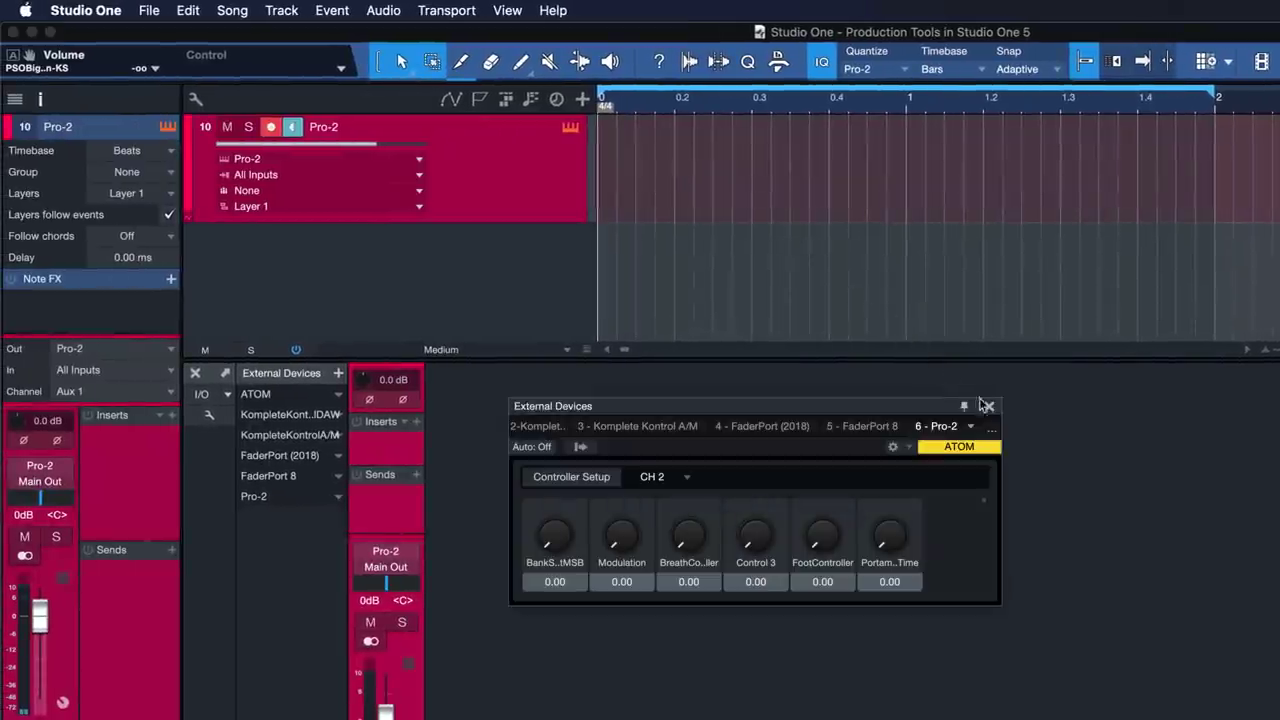
click(986, 405)
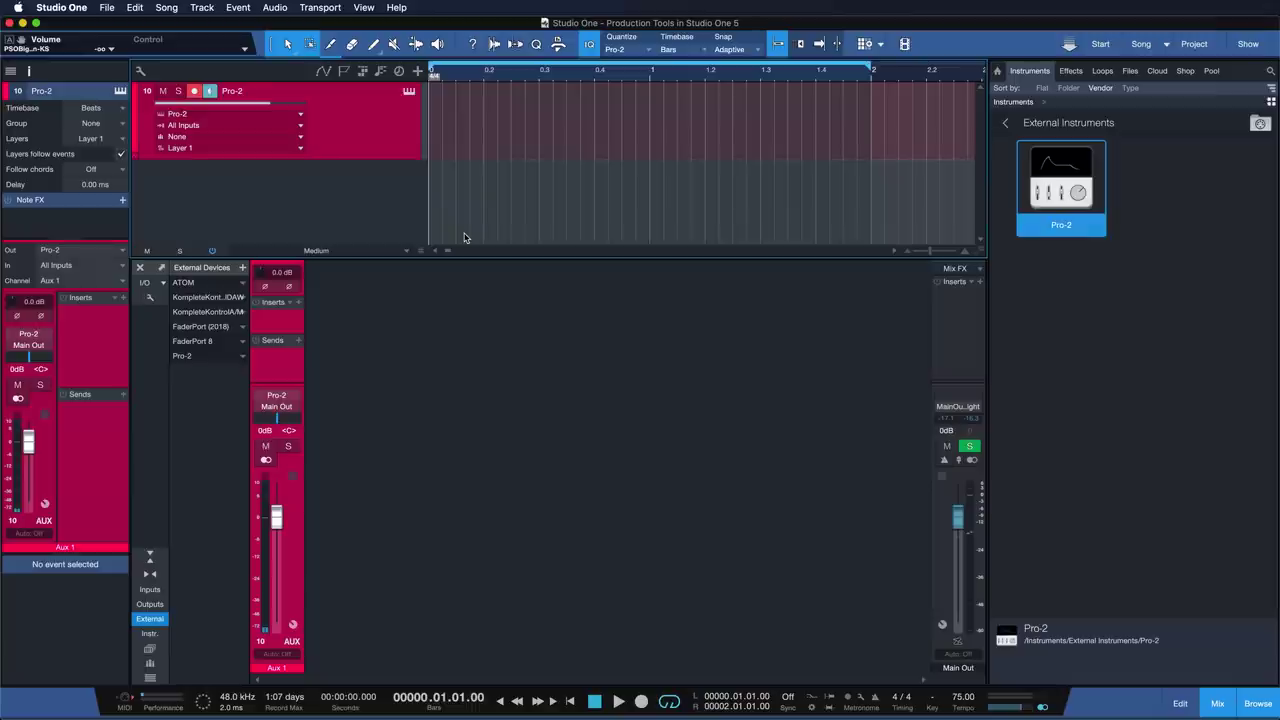
Create a two-bar Pro-2 part with one long F3 note and play it back.
double_click(475, 134)
double_click(475, 134)
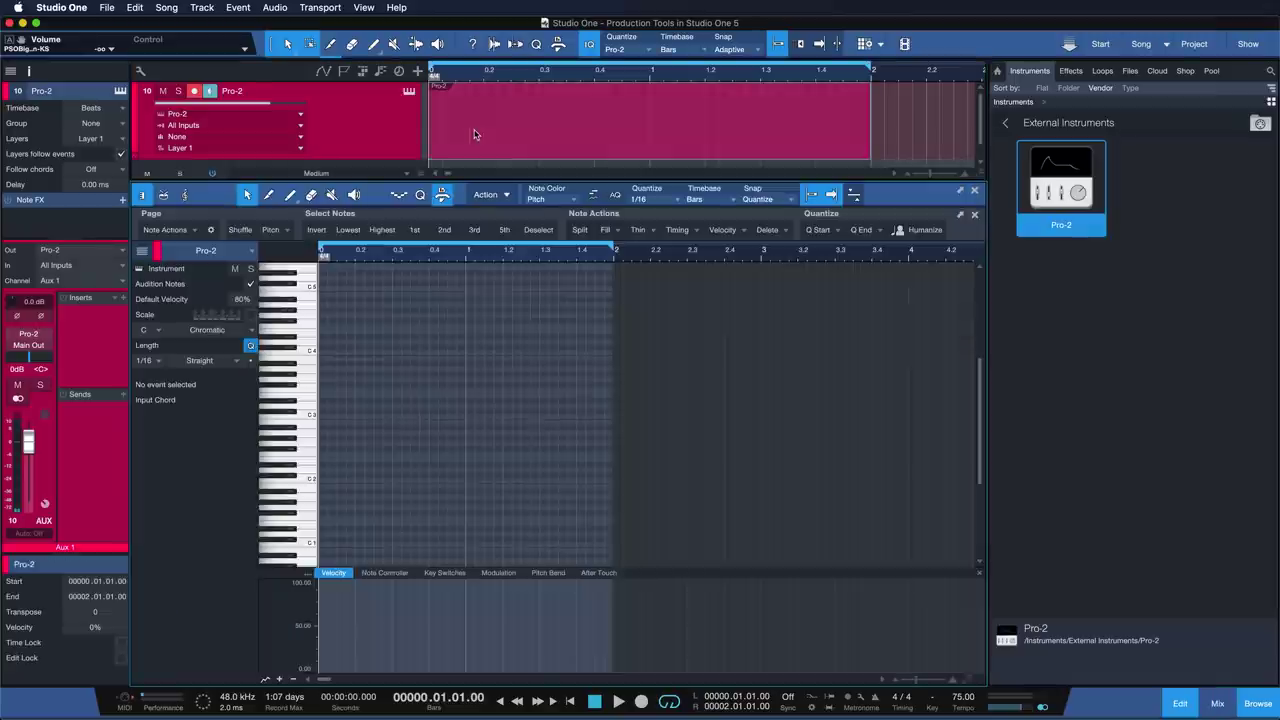
click(323, 391)
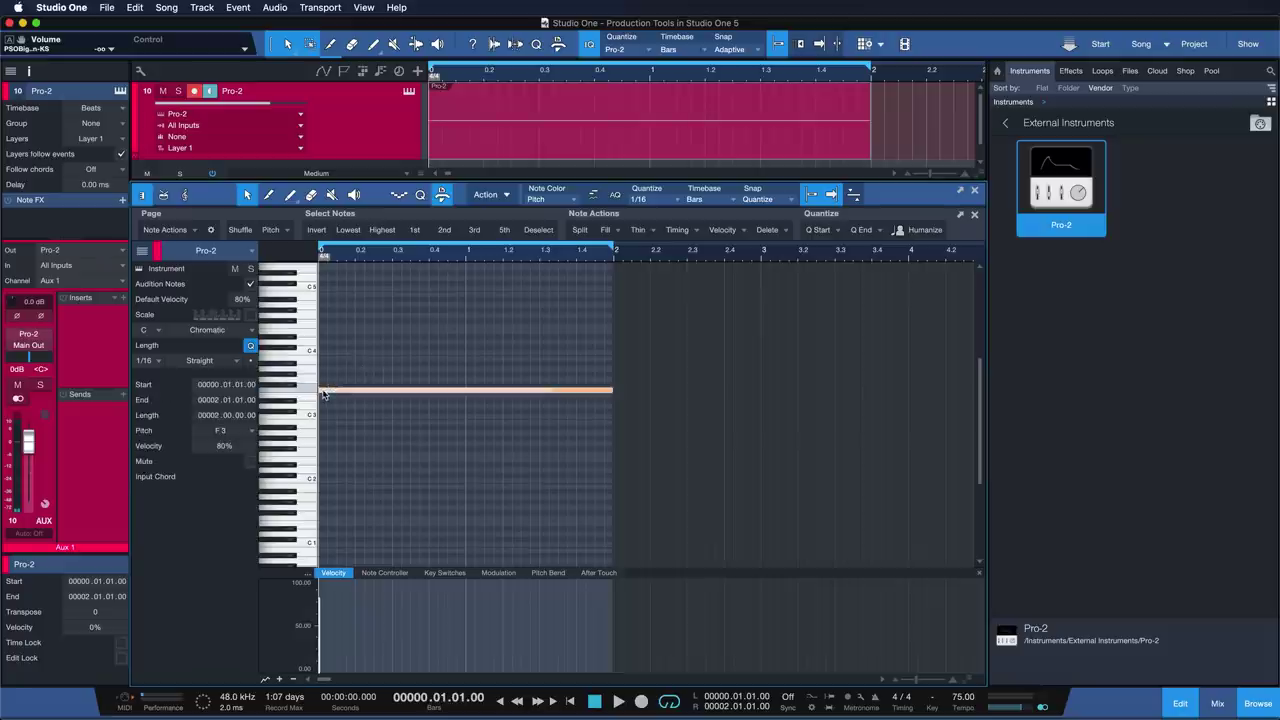
key(space)
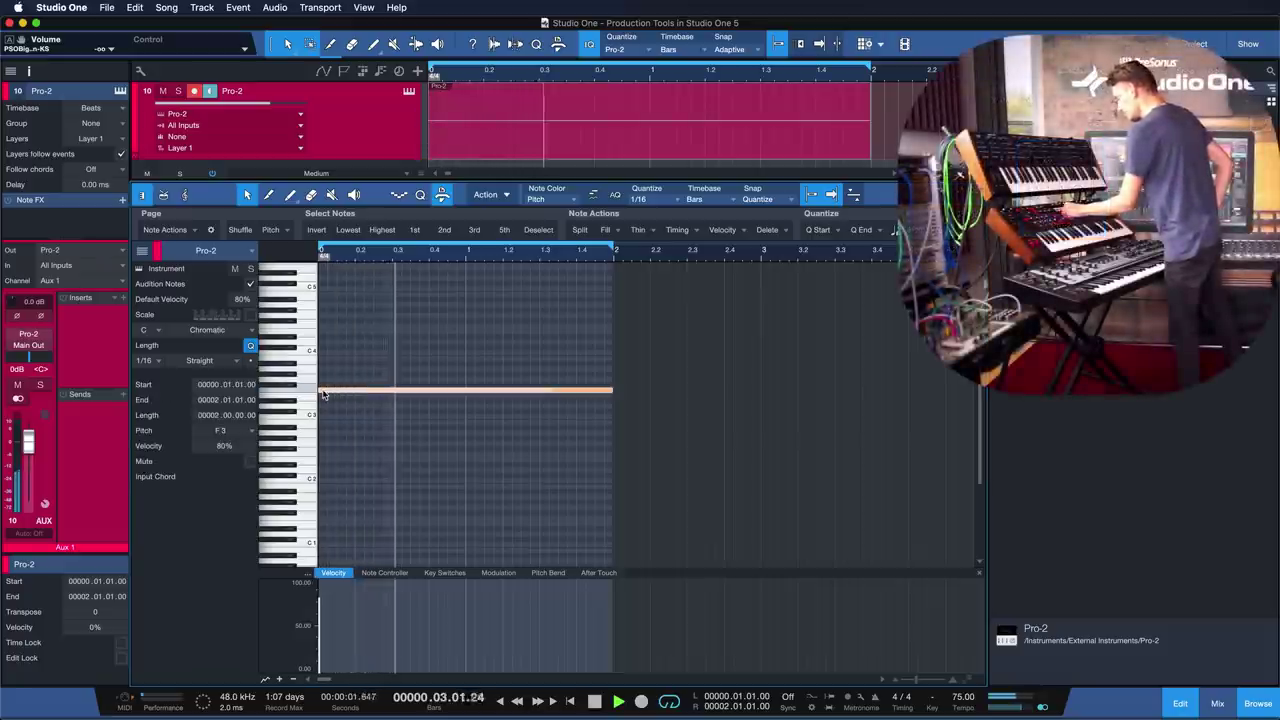
key(F3)
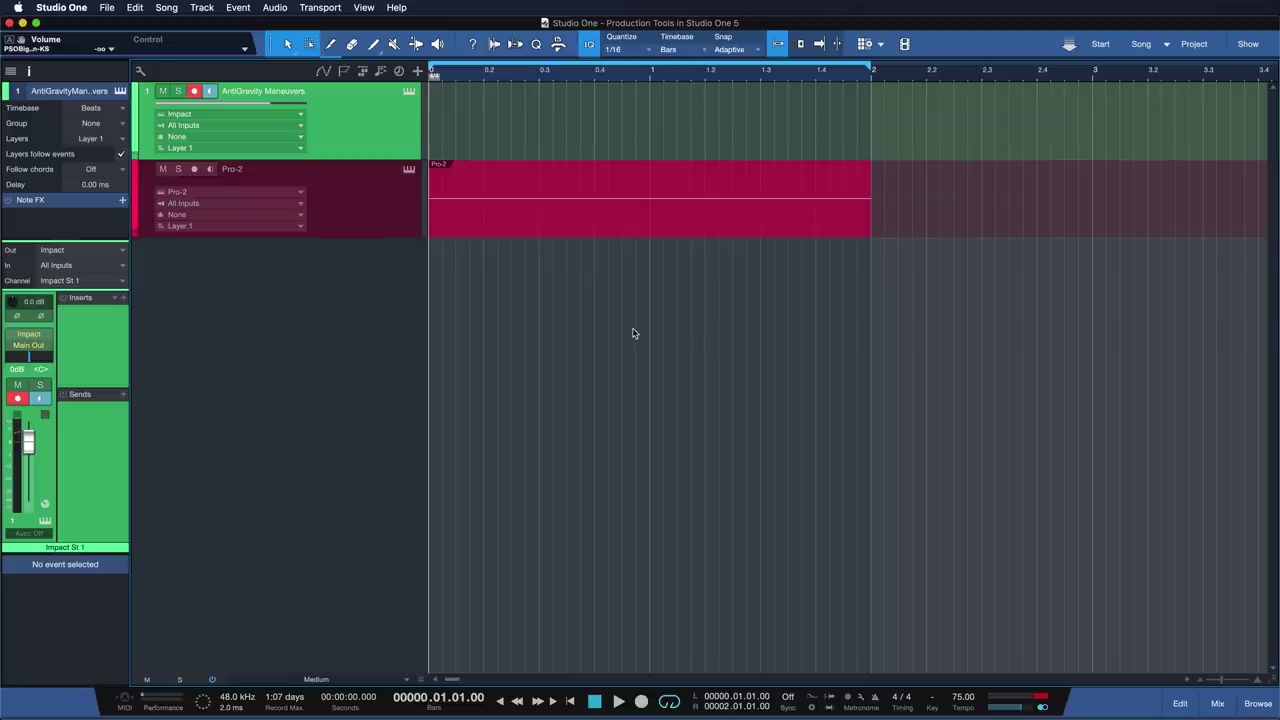
Close the Impact XT editor, then create a drum part on AntiGravity Maneuvers and open it for editing.
click(408, 91)
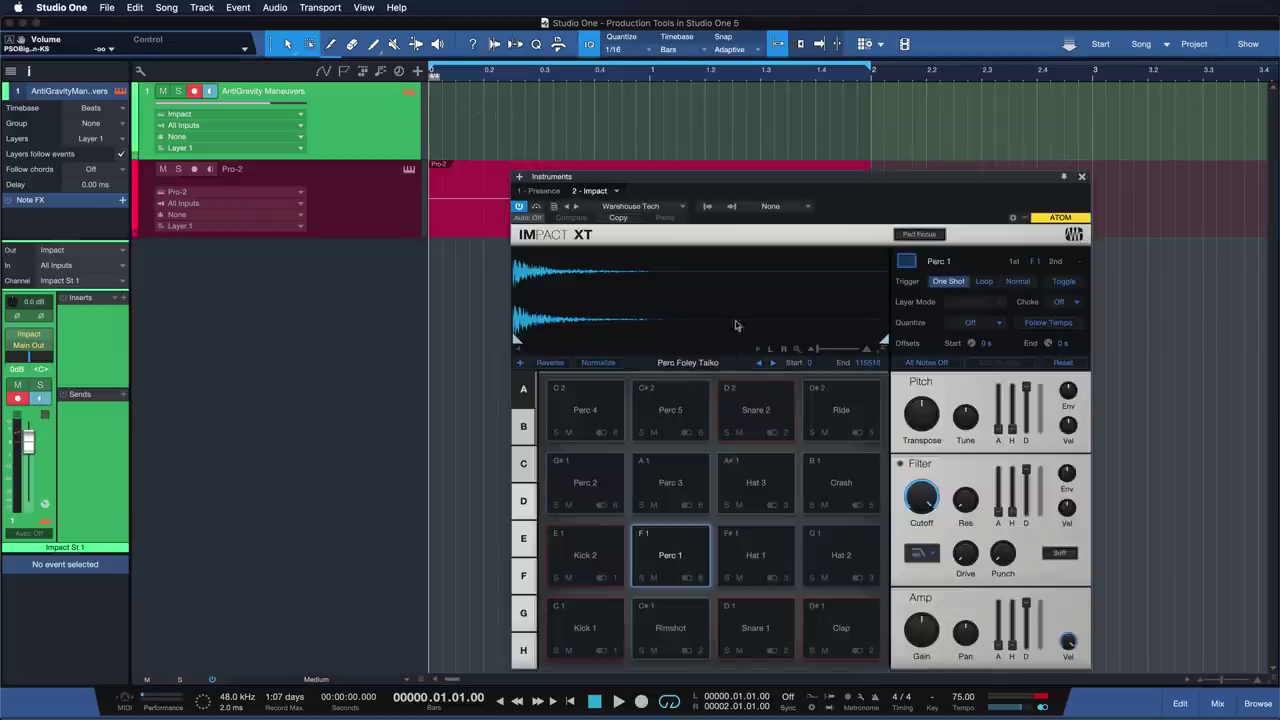
click(1082, 178)
double_click(600, 134)
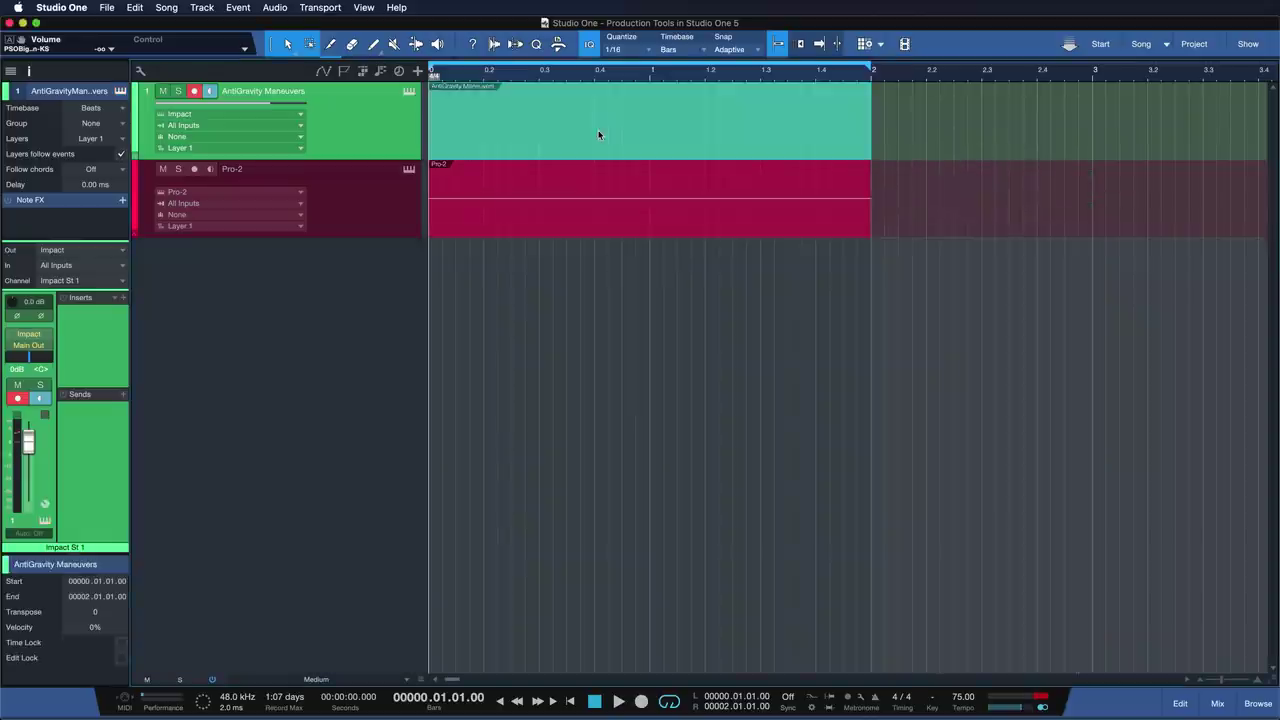
double_click(573, 128)
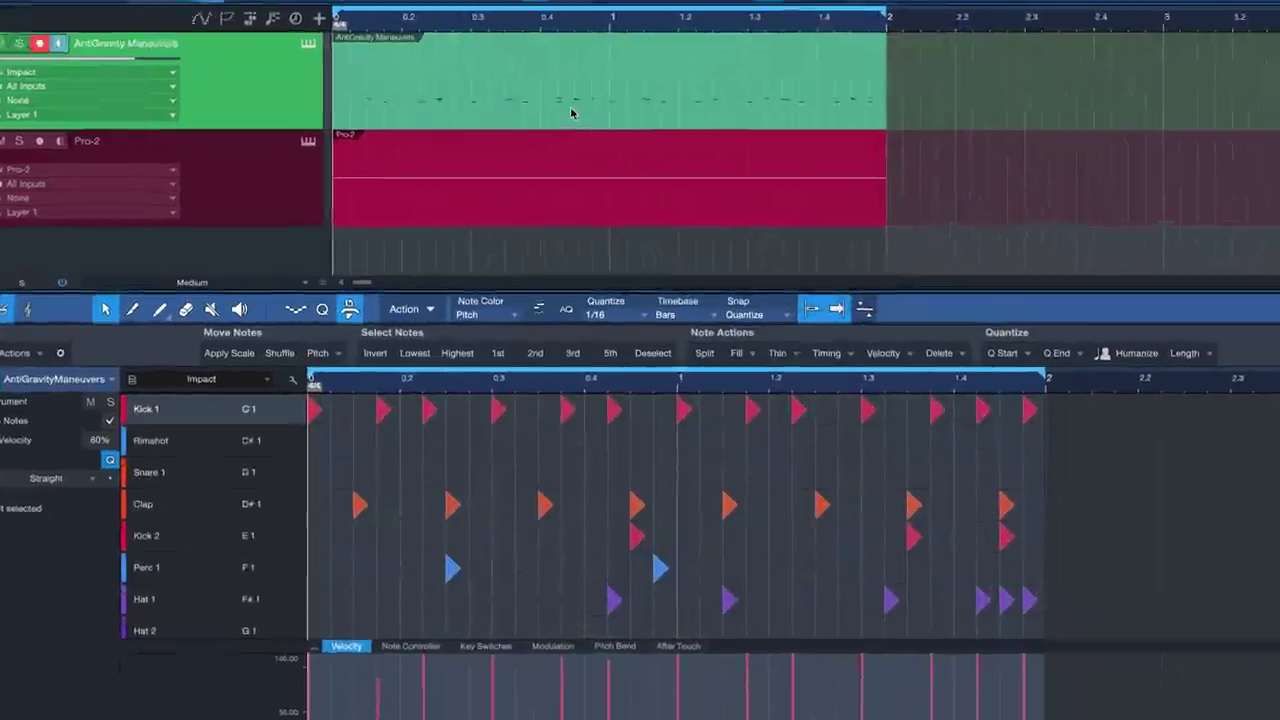
Convert the AntiGravity Maneuvers drum part into a step pattern.
right_click(621, 147)
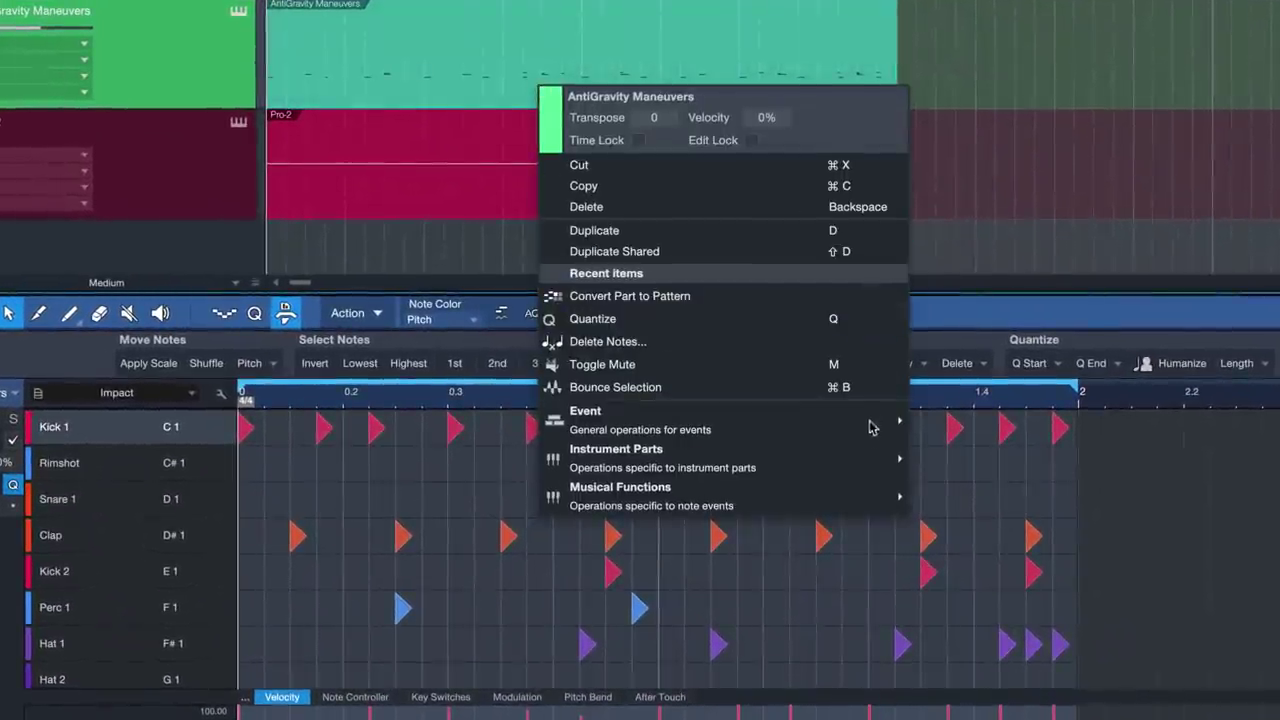
mouse_move(877, 449)
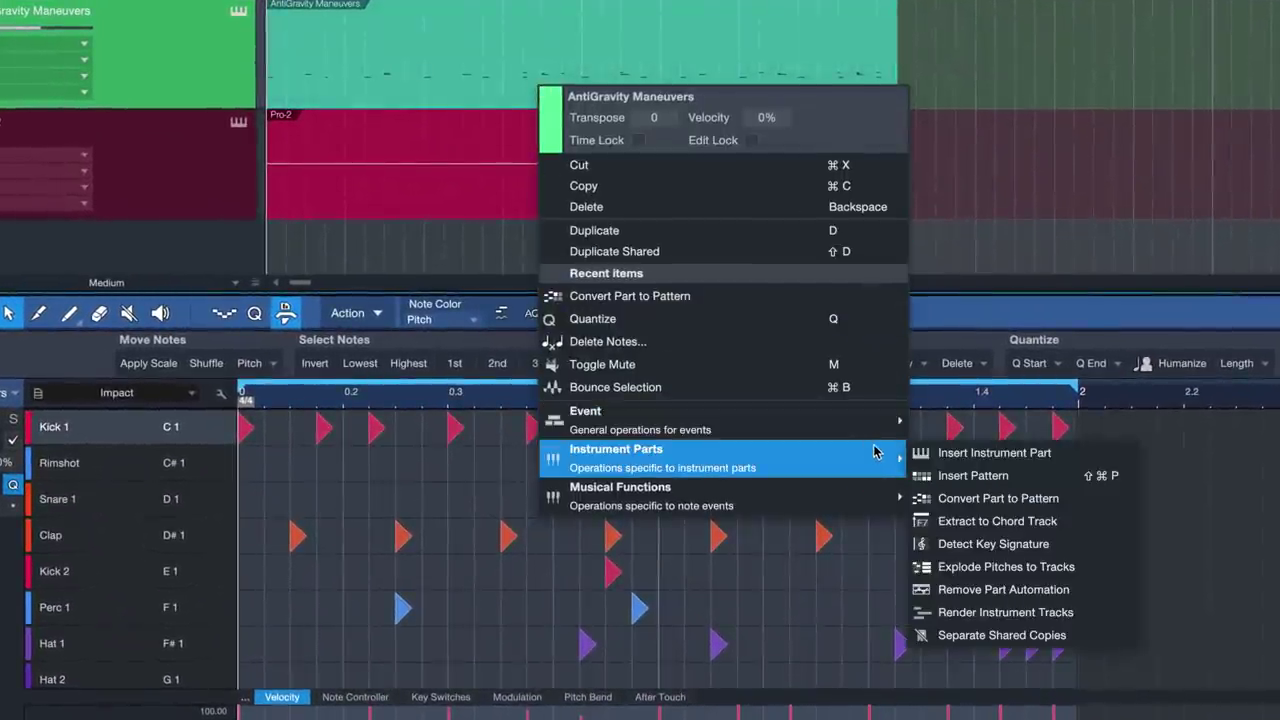
click(960, 498)
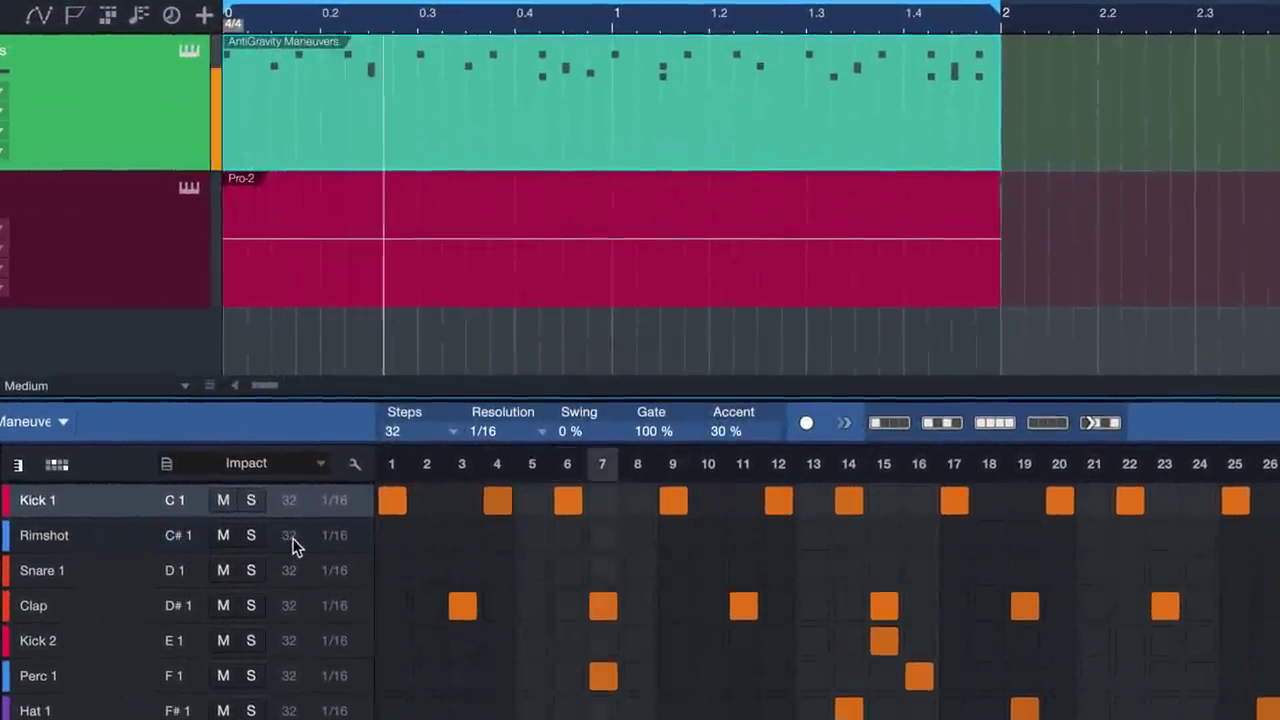
Set the Rimshot row to 6 steps and add two hits.
double_click(466, 367)
text(6)
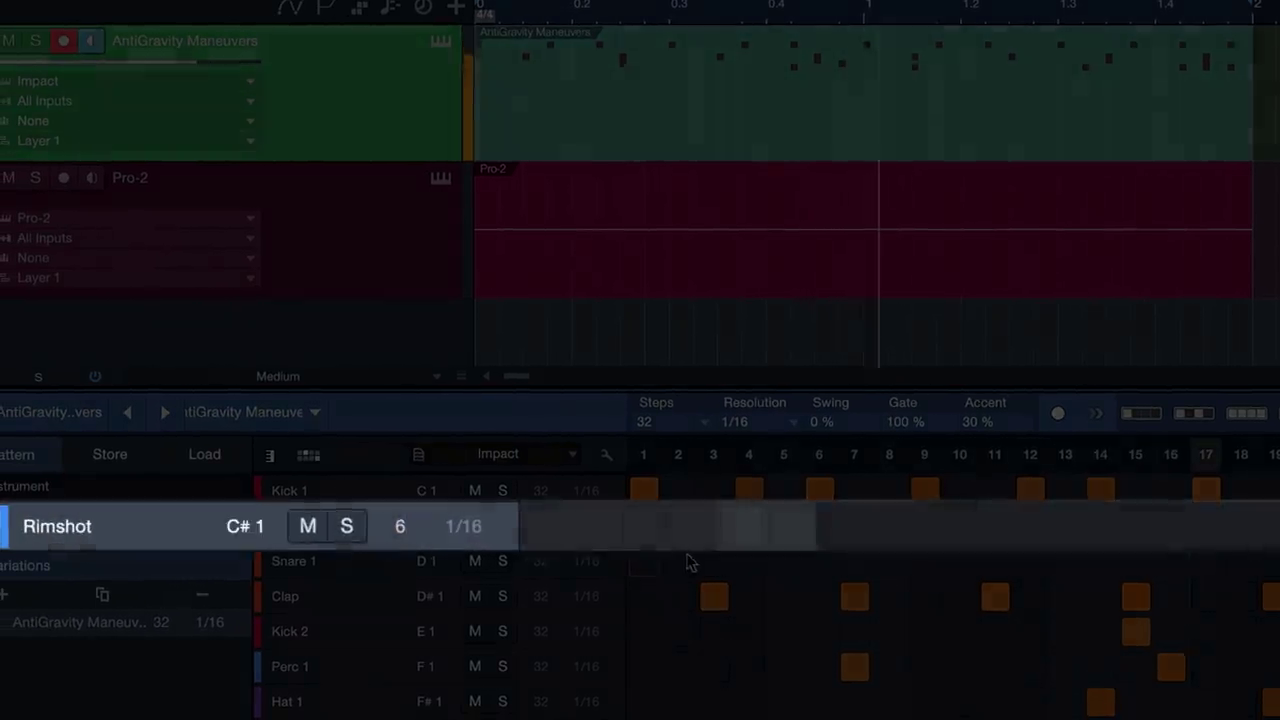
click(643, 527)
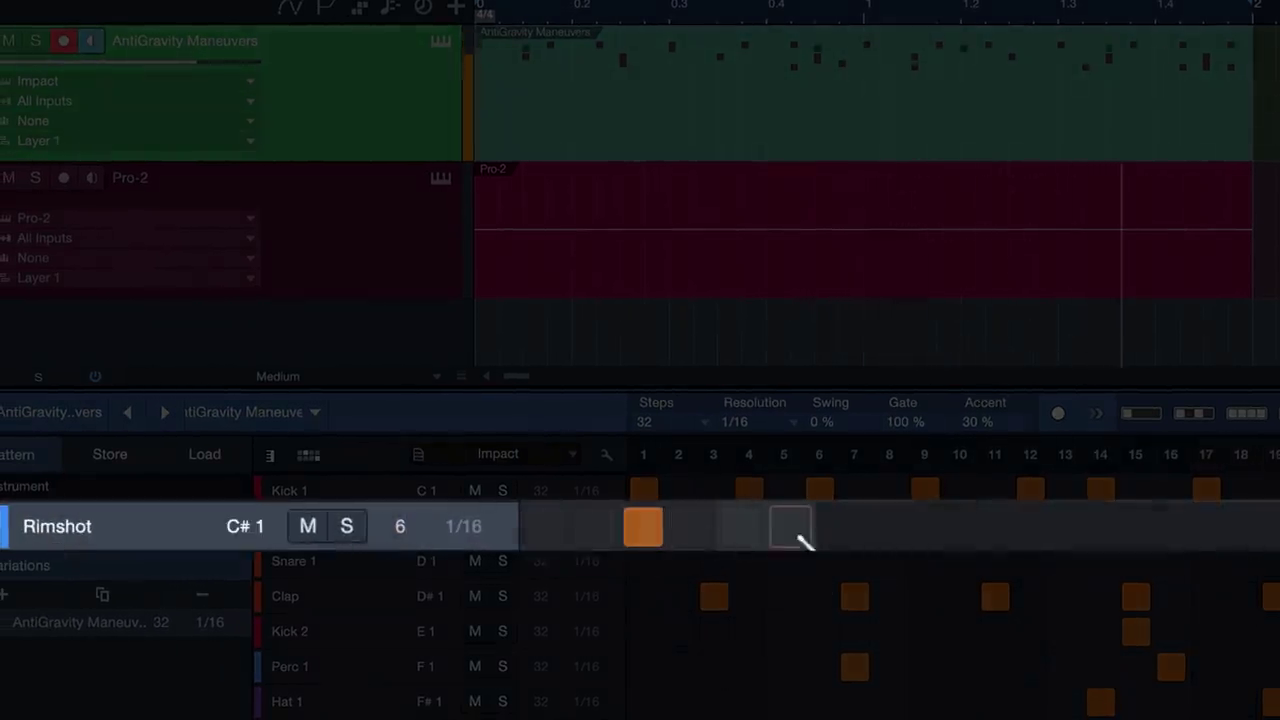
click(790, 527)
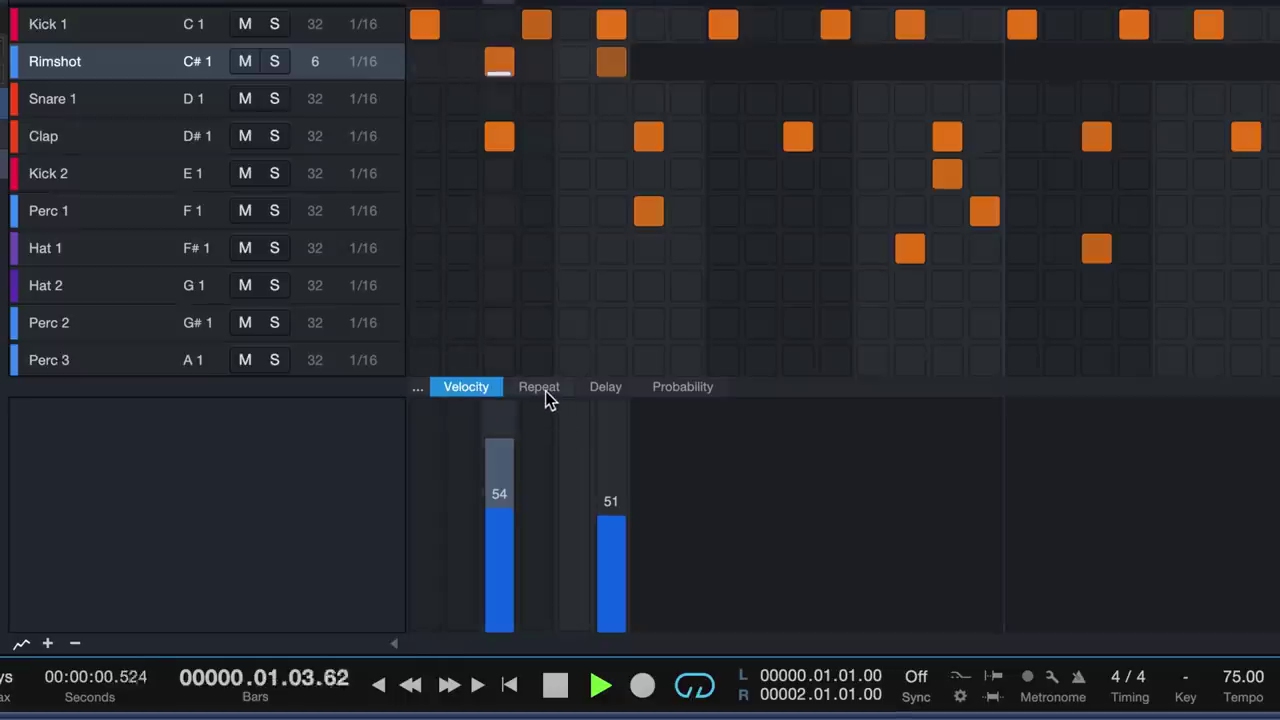
Make the second Rimshot hit repeat twice and set both hits to 50% probability.
click(545, 391)
drag(614, 586, 634, 572)
click(686, 389)
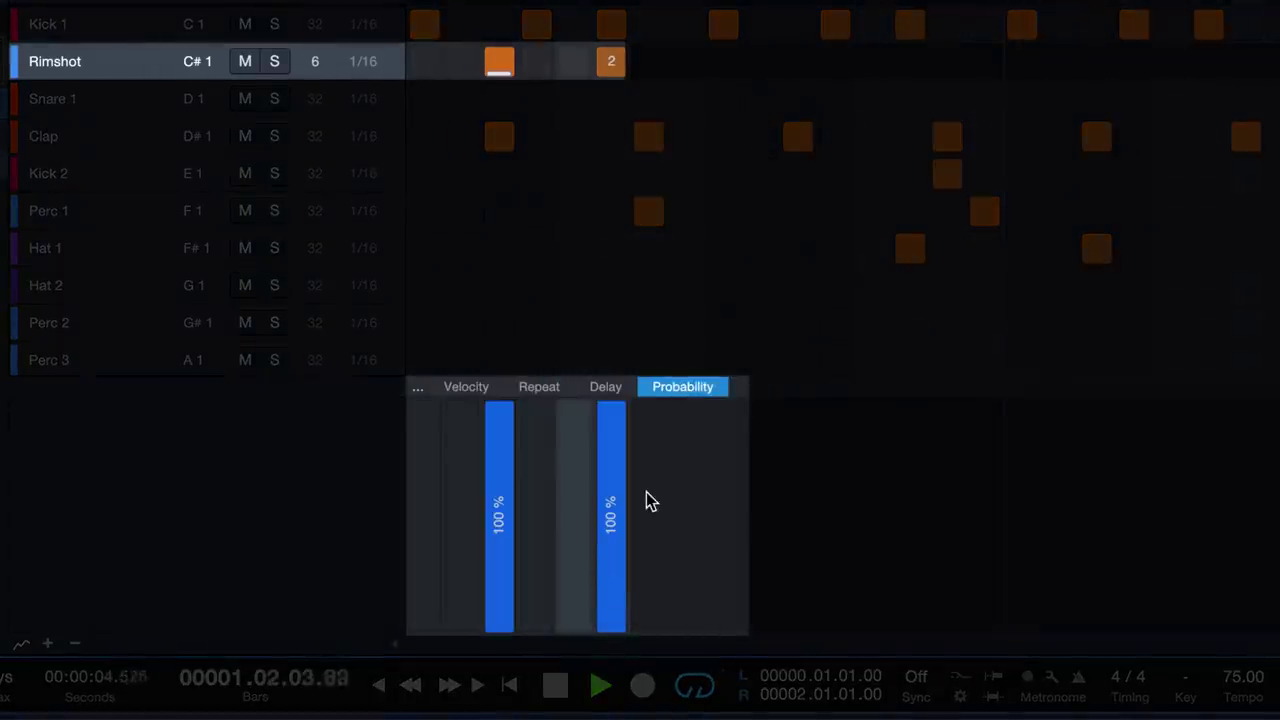
click(620, 514)
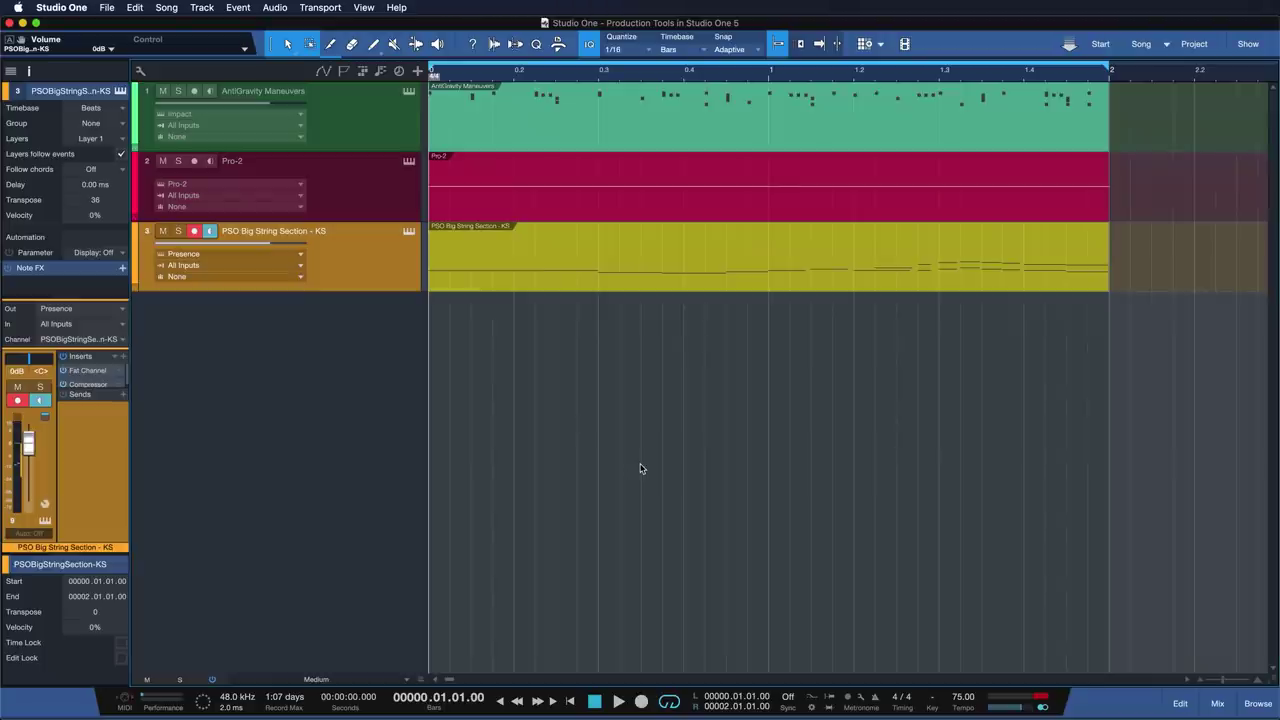
Open the string part in the note editor and show its Key Switches lane.
click(409, 232)
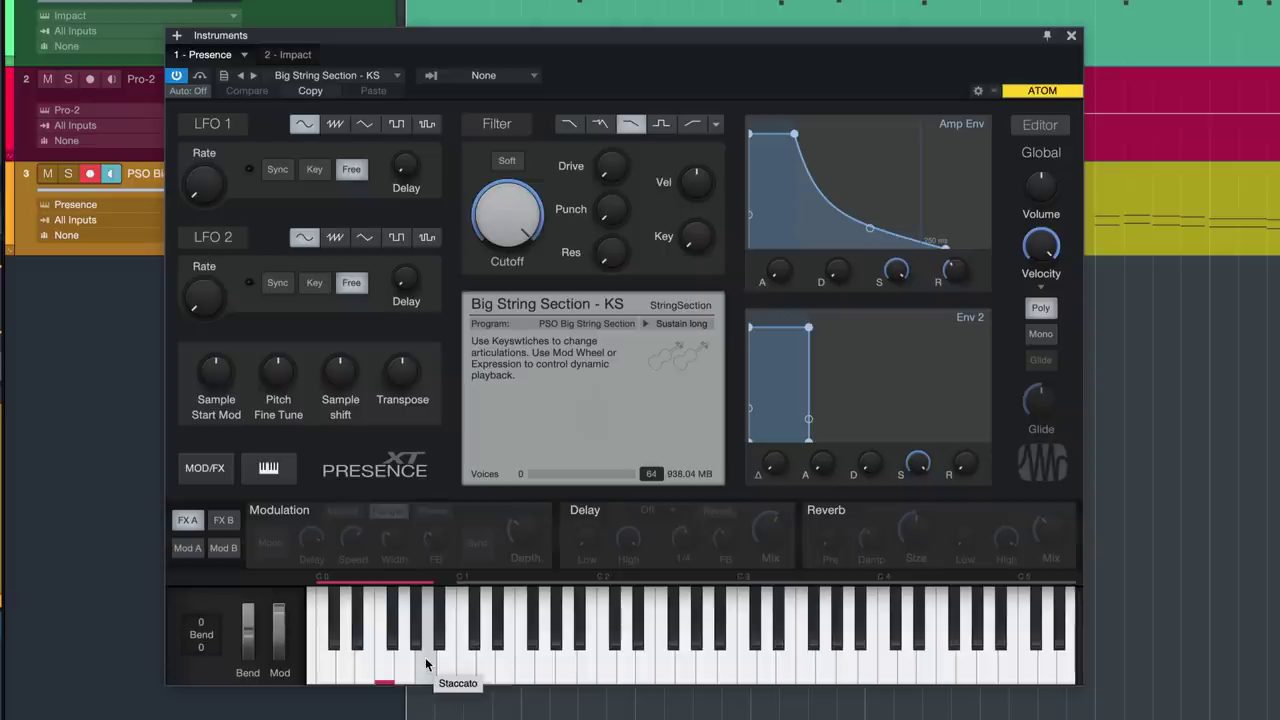
click(1071, 35)
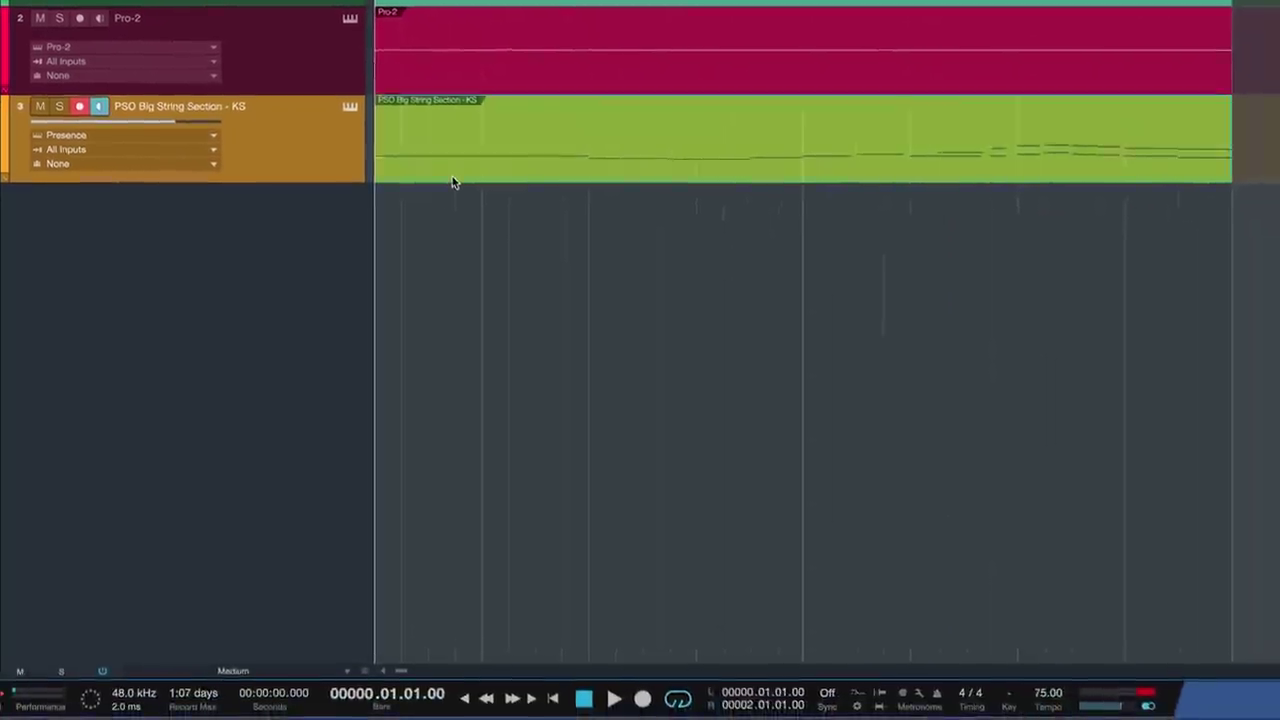
double_click(454, 180)
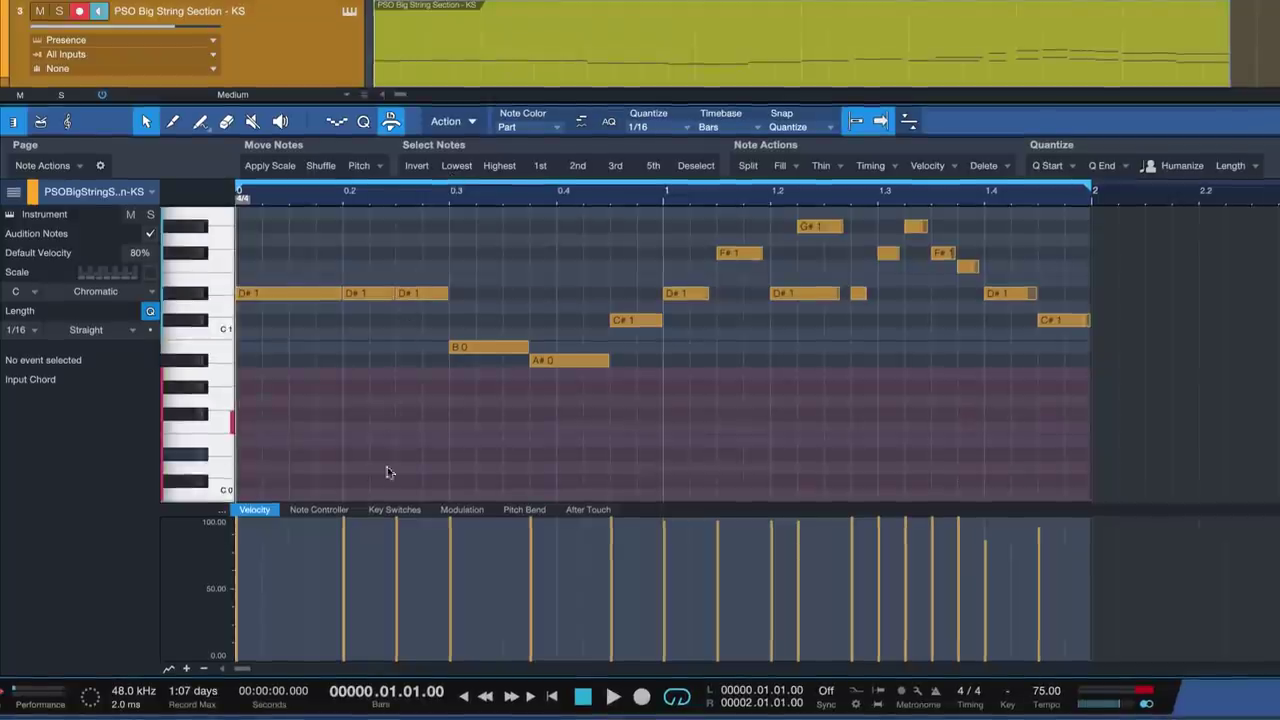
click(421, 509)
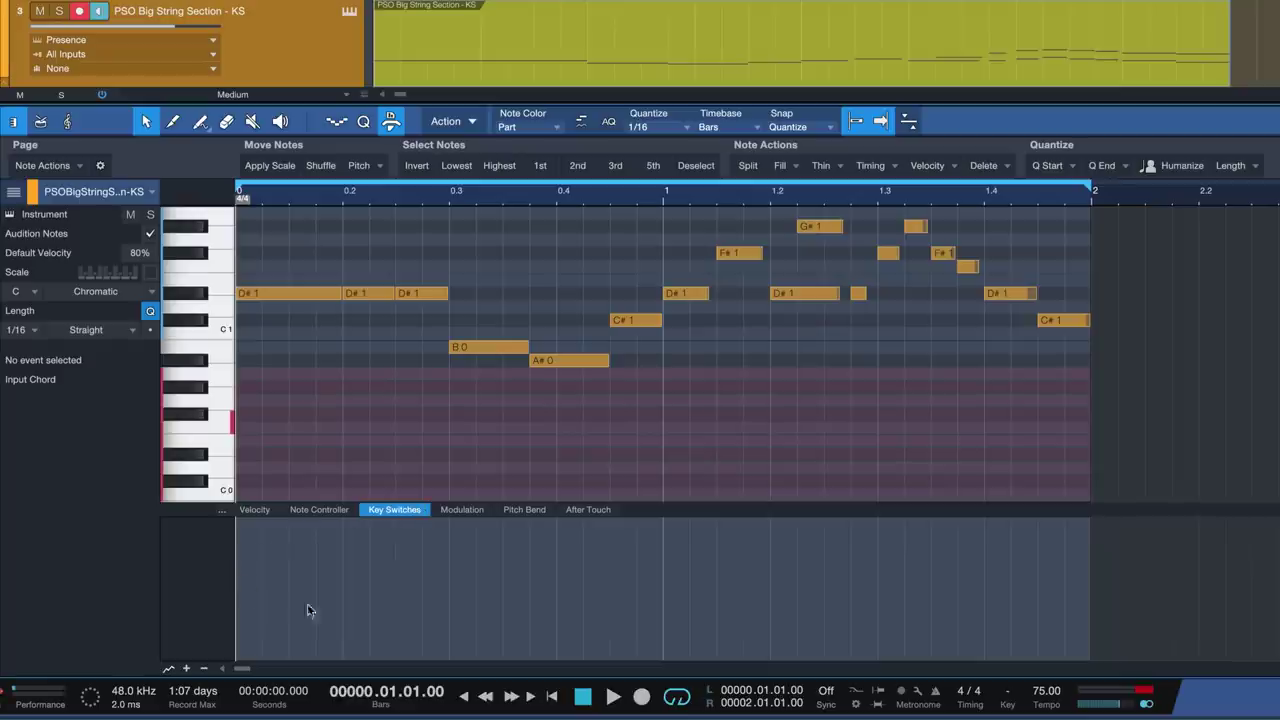
Add a Sustain long key switch at the part start and play the strings.
double_click(243, 637)
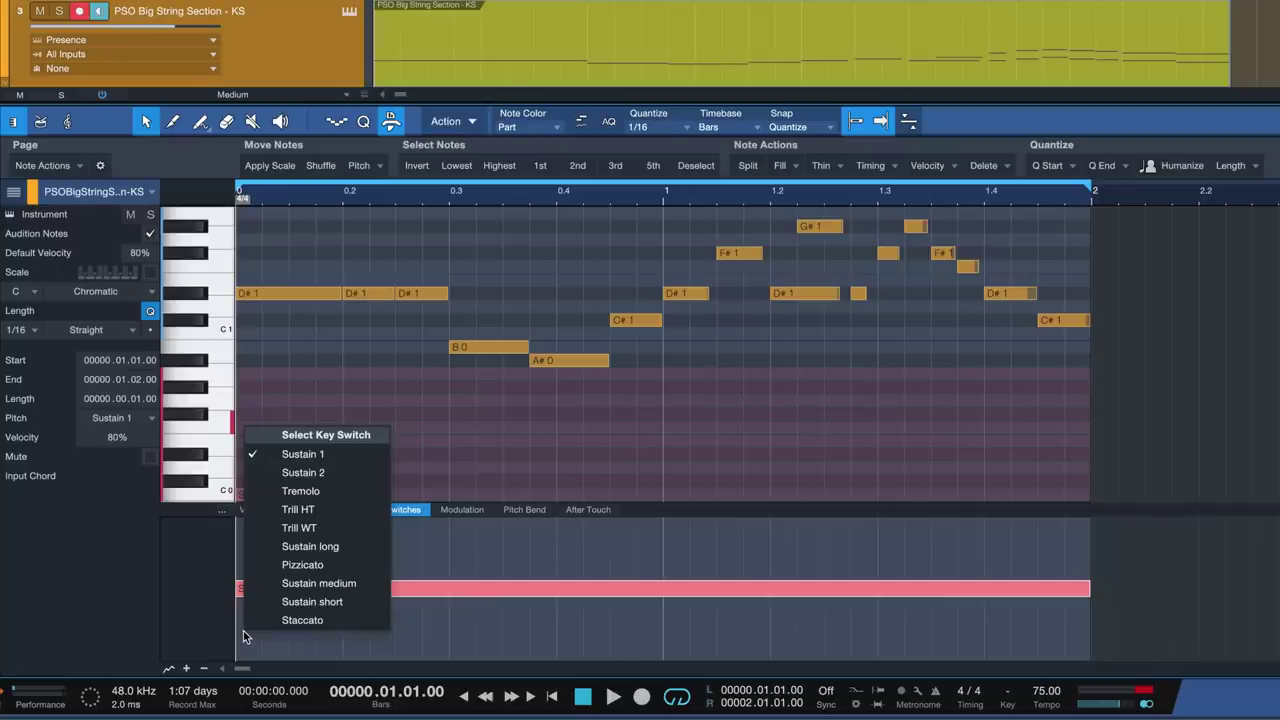
click(290, 546)
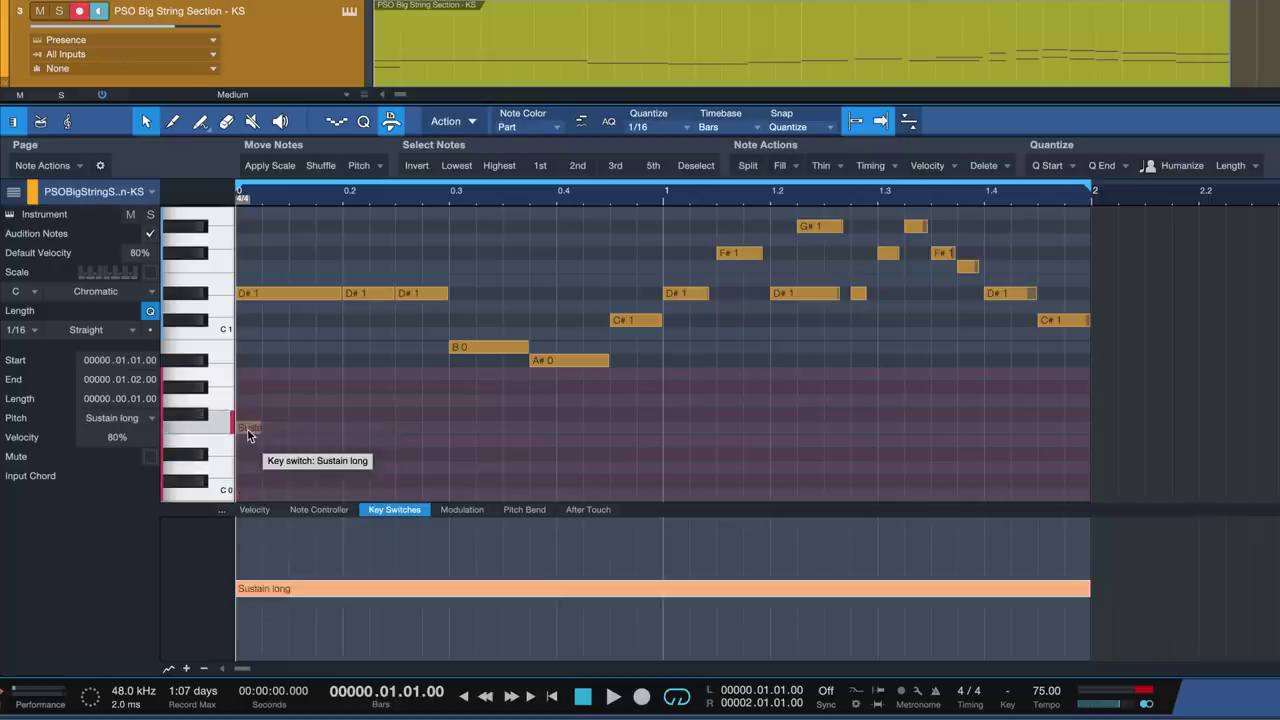
mouse_move(247, 428)
mouse_down()
mouse_move(250, 395)
mouse_move(247, 431)
mouse_up()
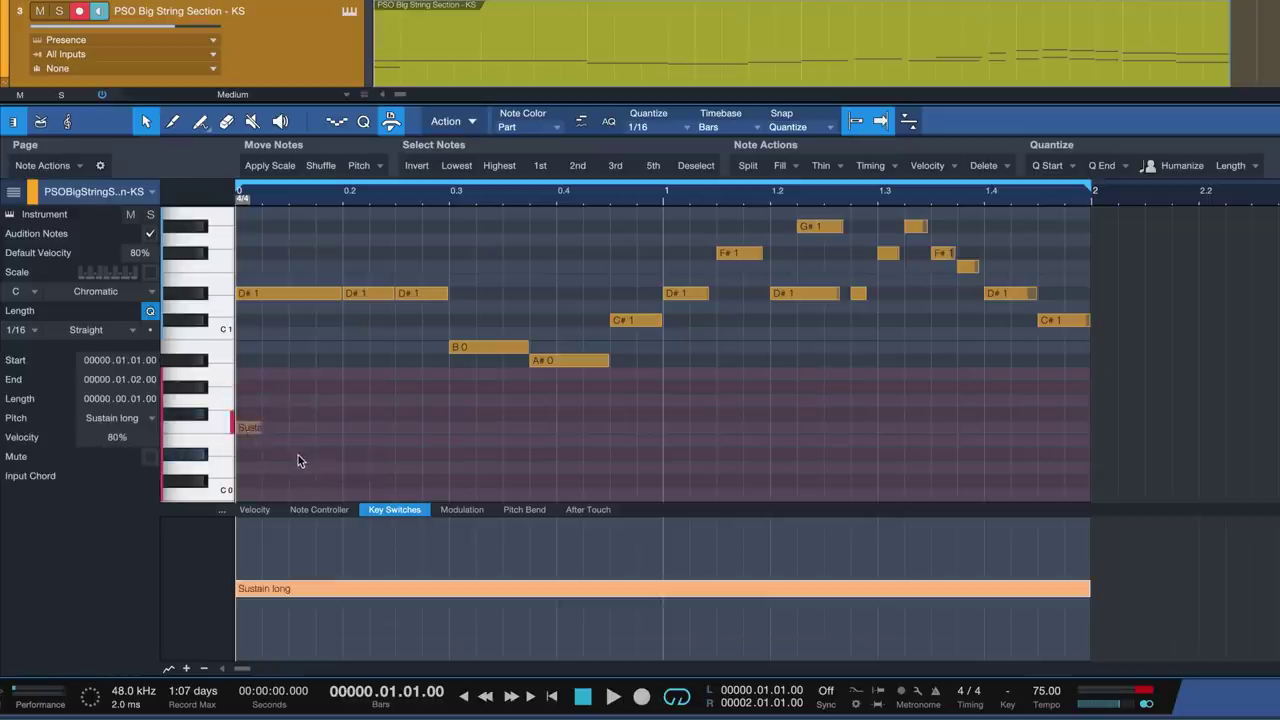
key(space)
Change key-switch articulations to Staccato and Pizzicato, and set the opening Tremolo section to Staccato.
click(280, 594)
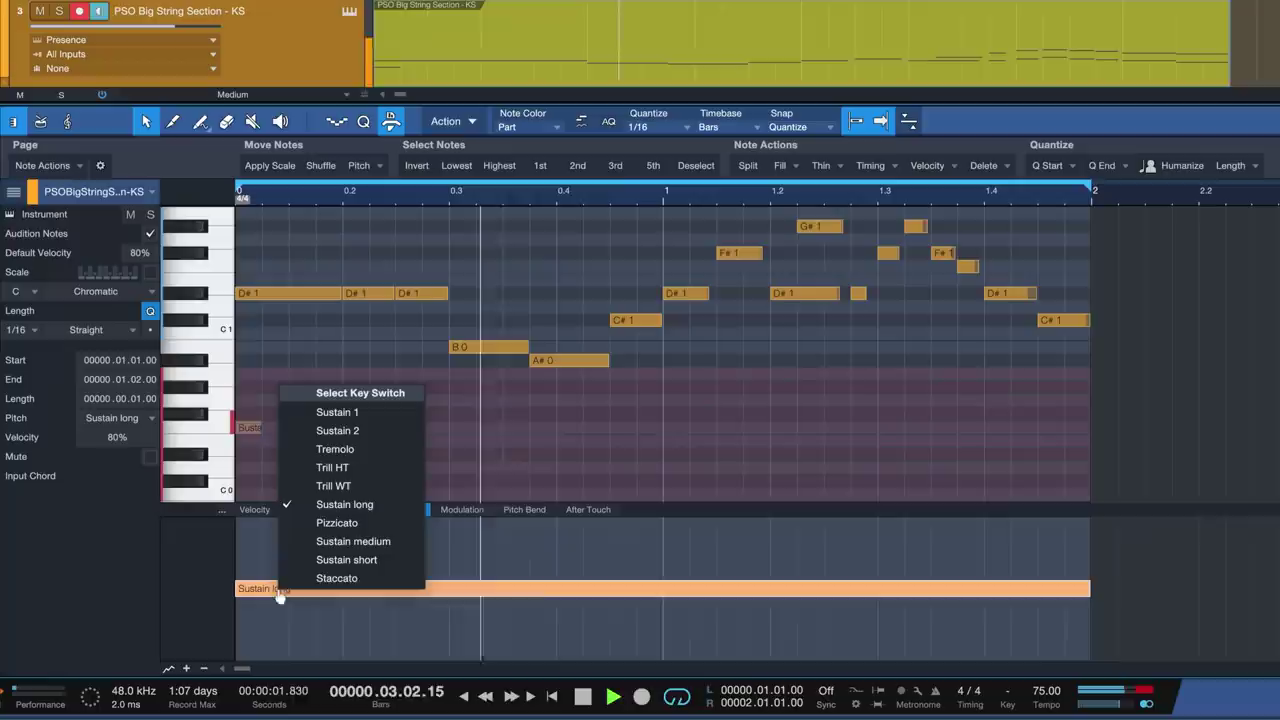
click(300, 580)
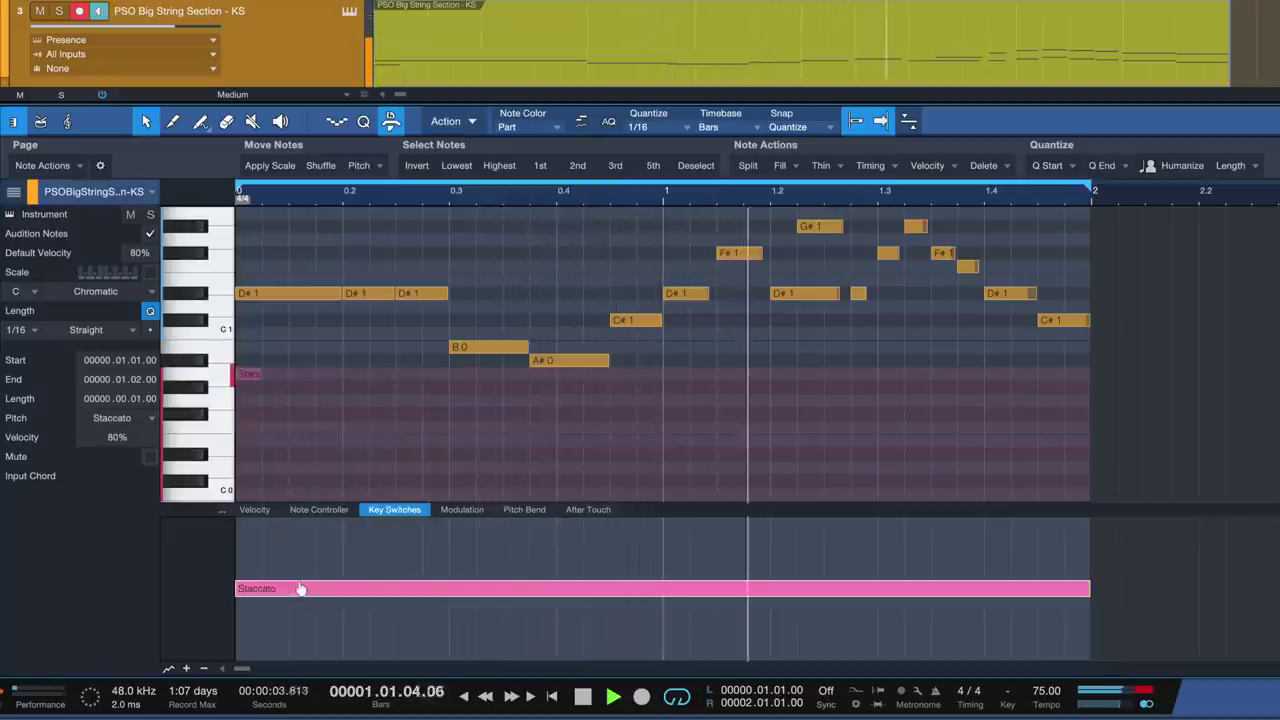
click(300, 589)
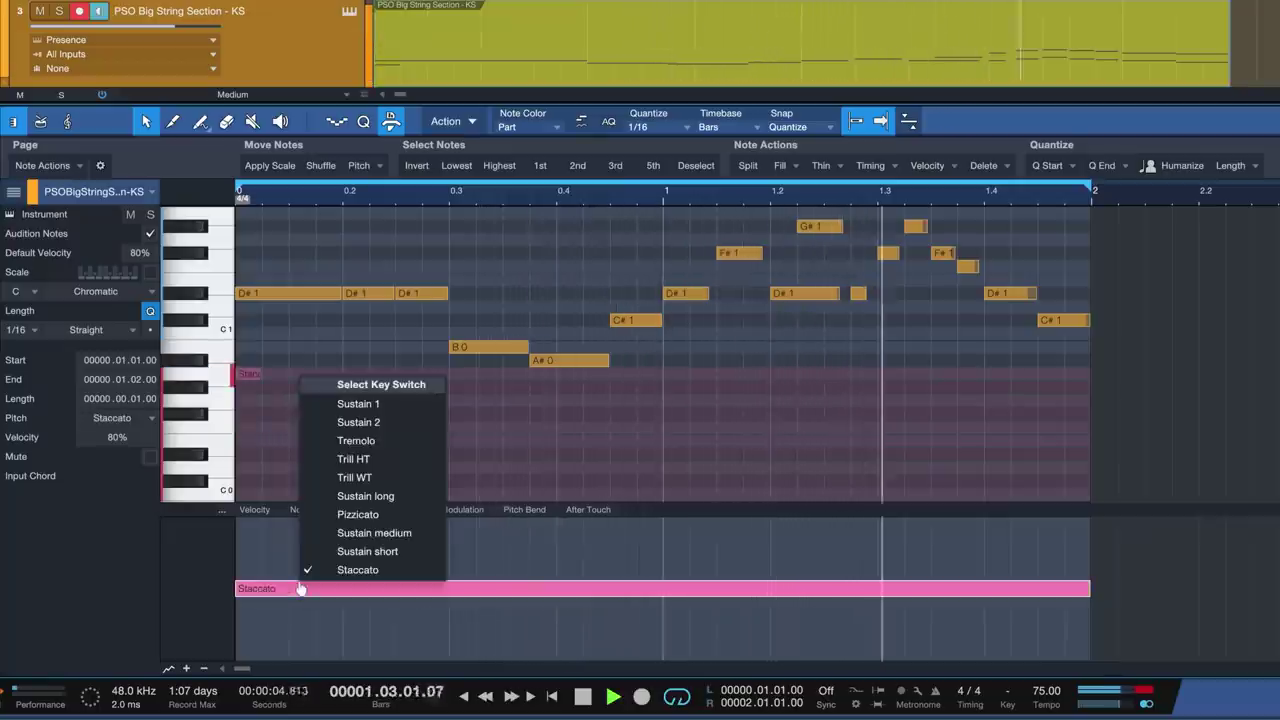
click(351, 517)
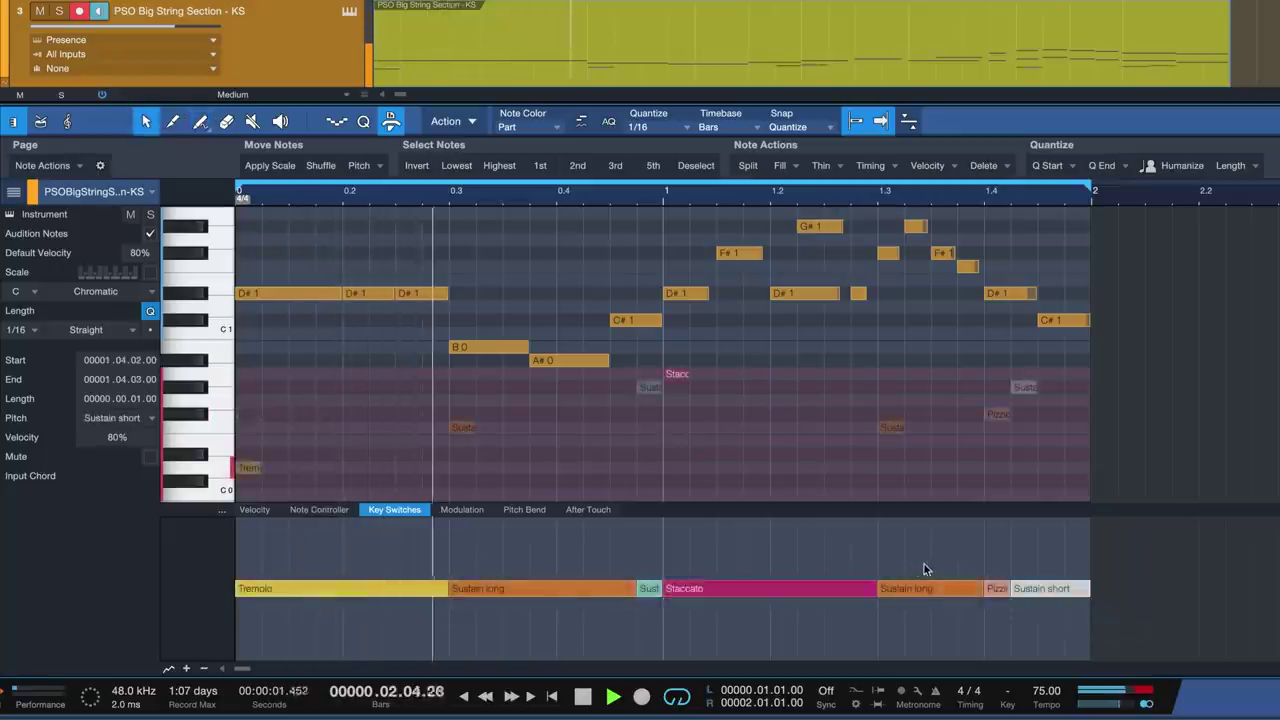
click(360, 591)
click(360, 591)
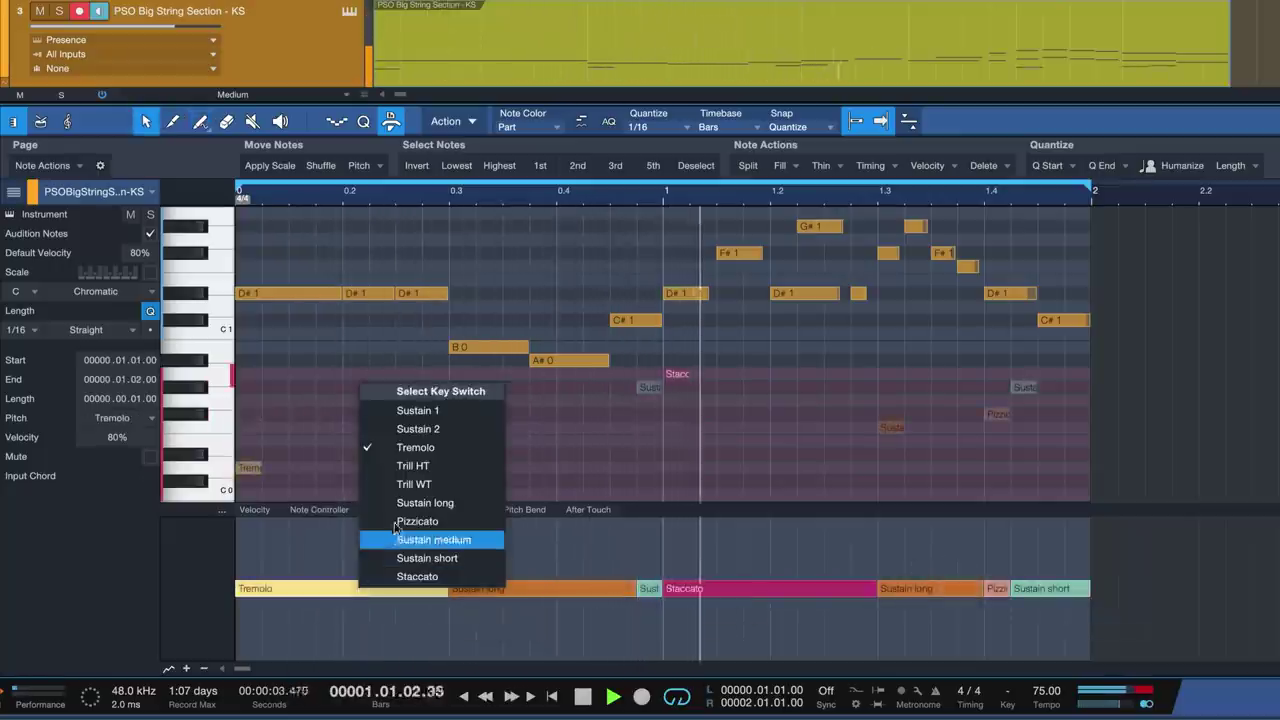
click(416, 580)
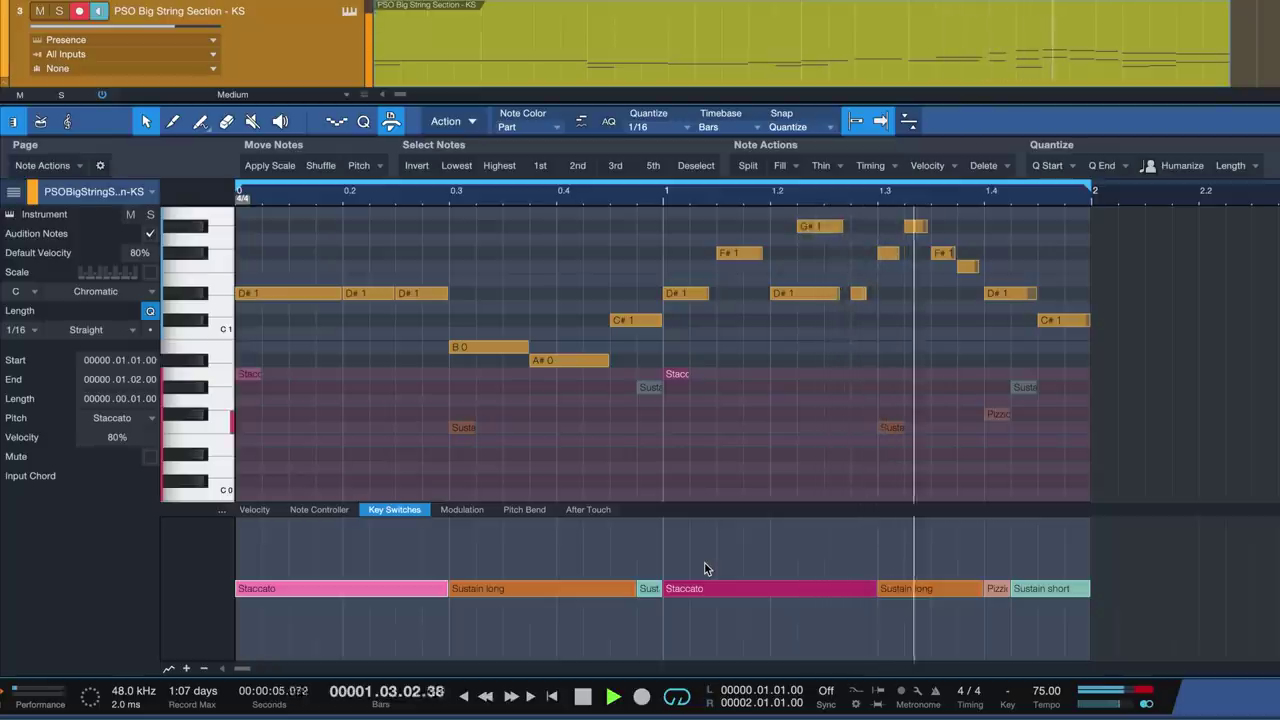
key(space)
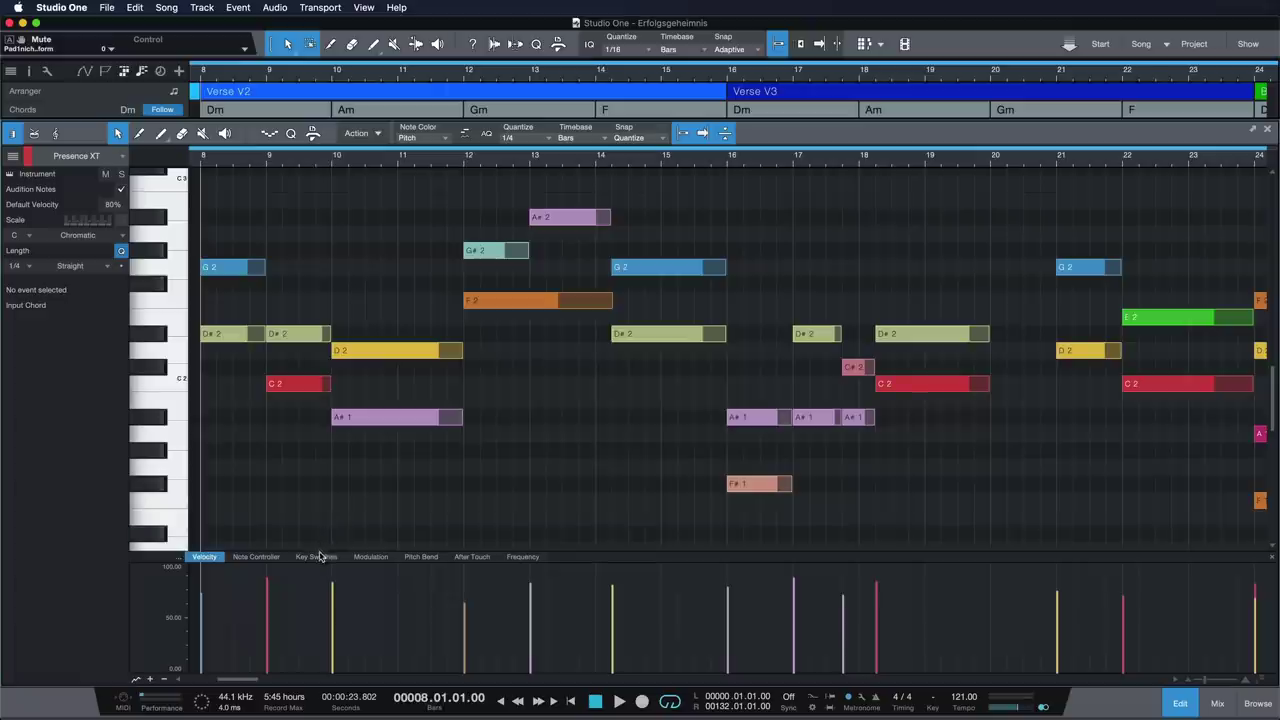
Name the first key-switch entries Vibrato and Pizzicato.
click(318, 557)
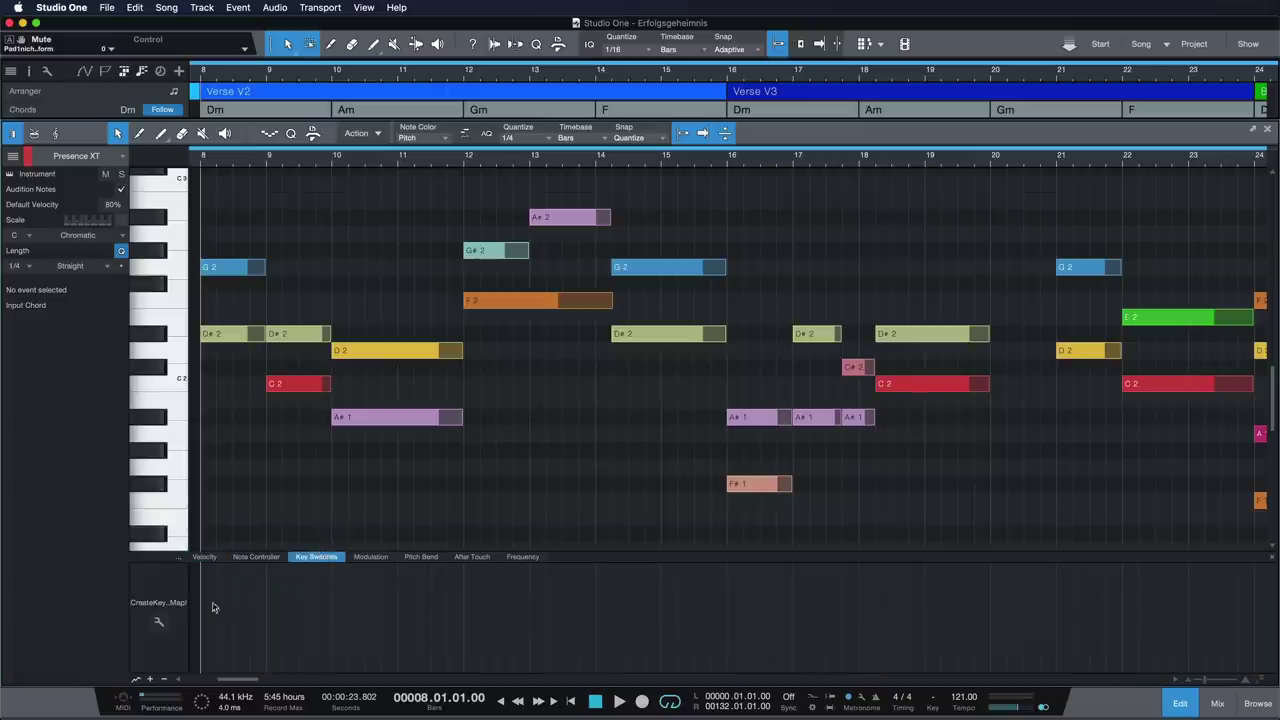
click(157, 624)
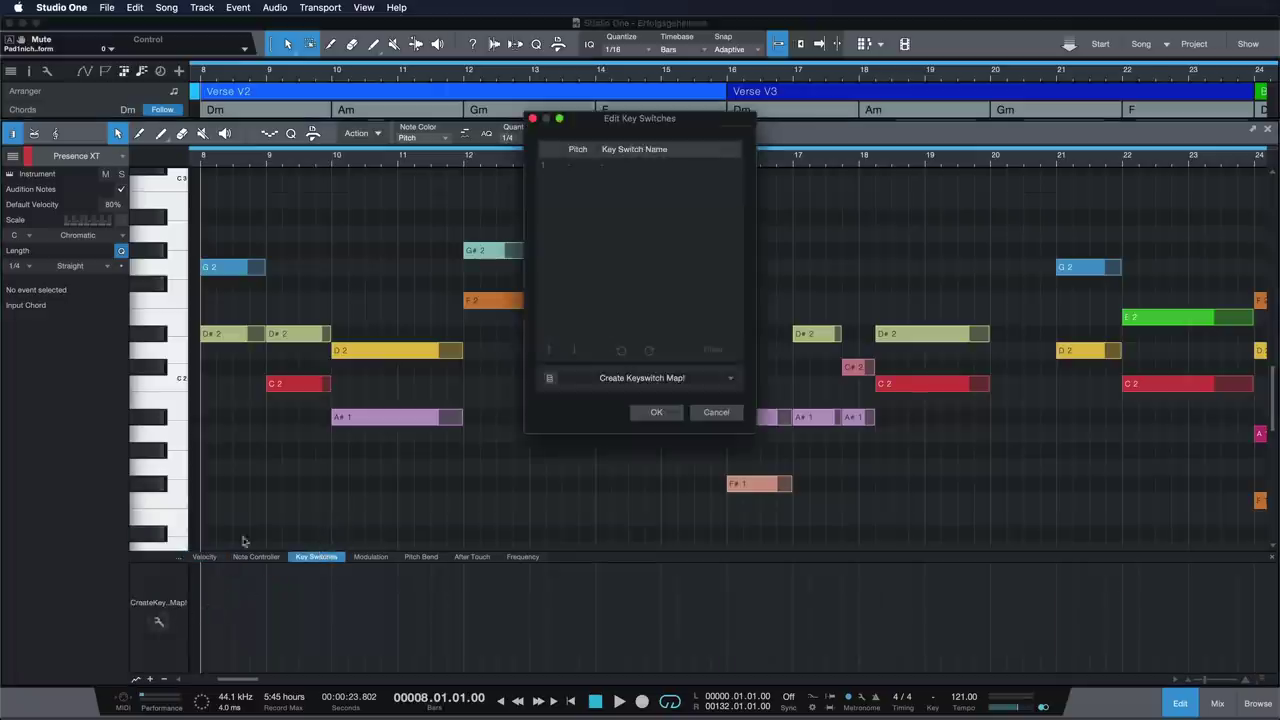
click(641, 164)
text(Vibrato)
key(Return)
click(641, 181)
text(Pizzicato)
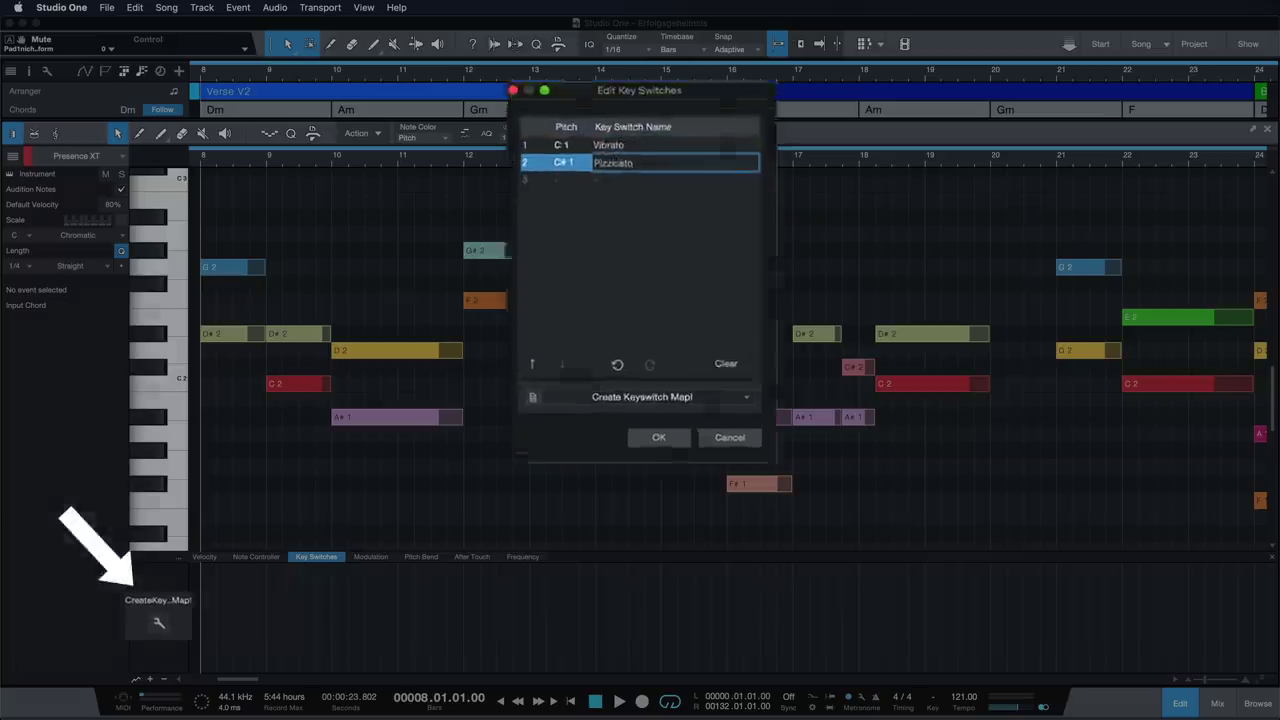
key(Return)
Name the next entries Staccato and Tremolo and save the key-switch map as a preset.
click(630, 165)
text(Staccato)
key(Return)
click(630, 185)
text(Tremolo)
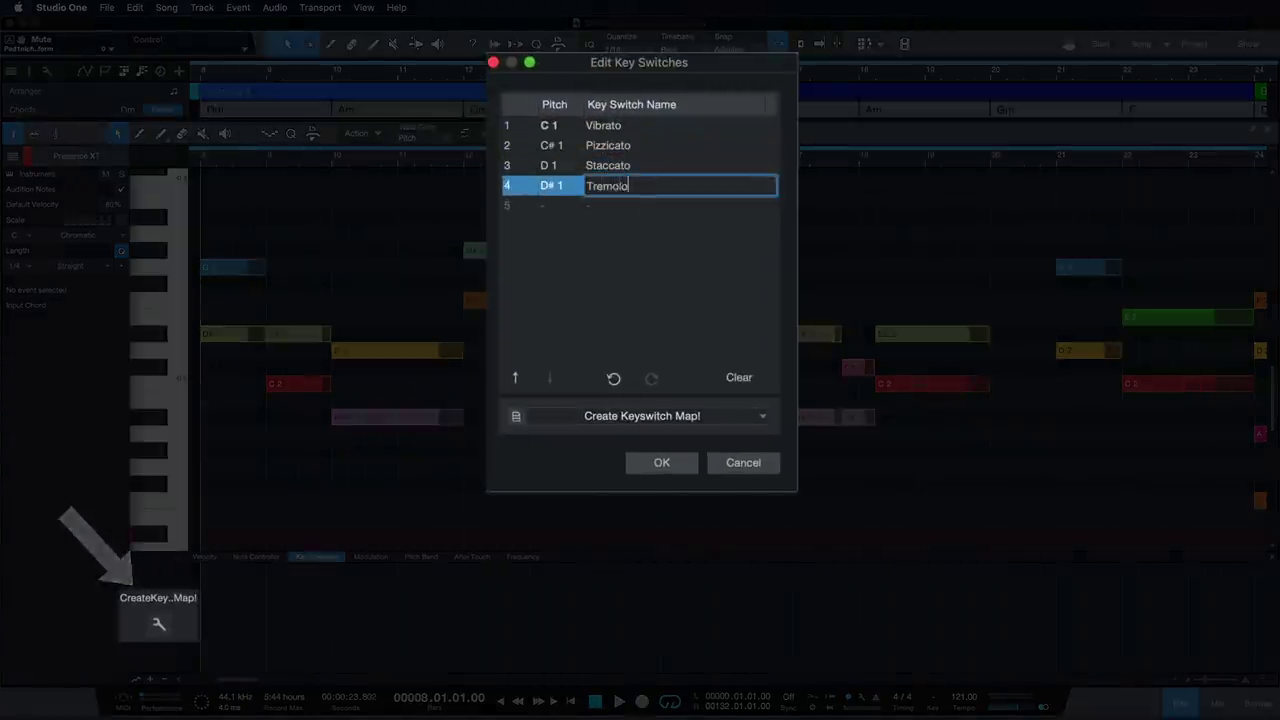
key(Return)
click(516, 415)
click(526, 440)
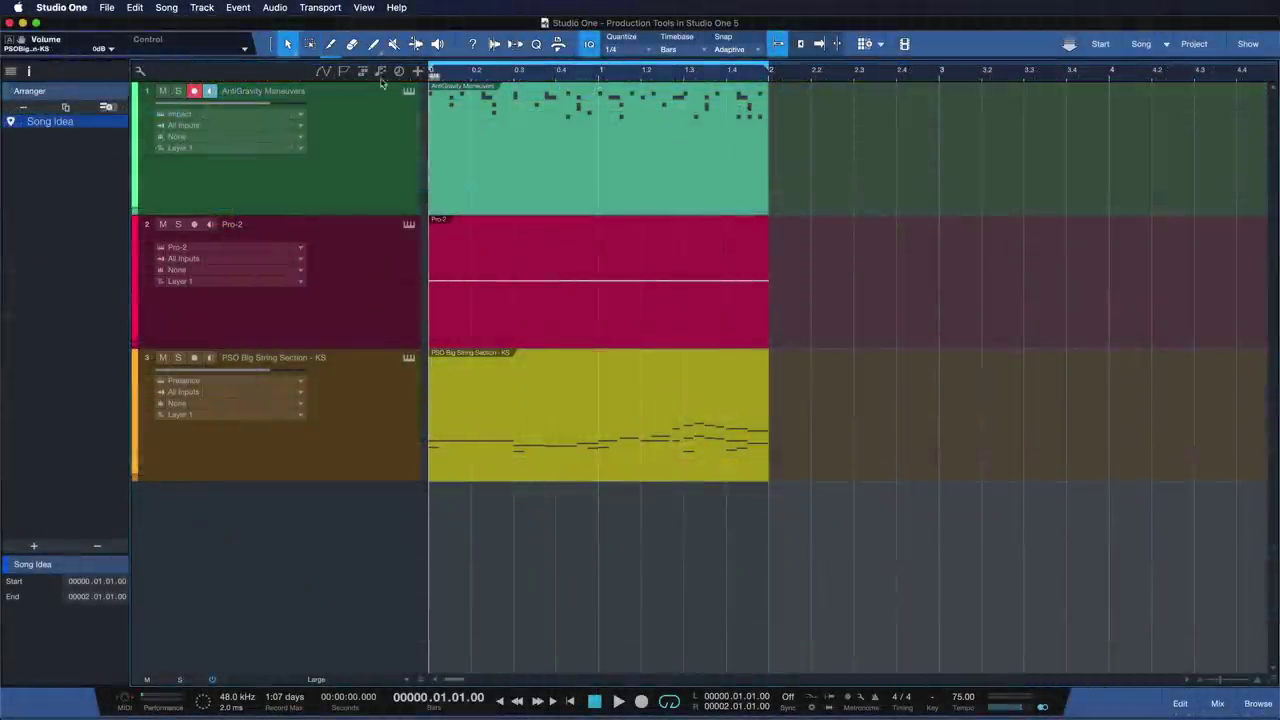
Add an arranger track and duplicate its Song Idea section right after itself.
click(363, 72)
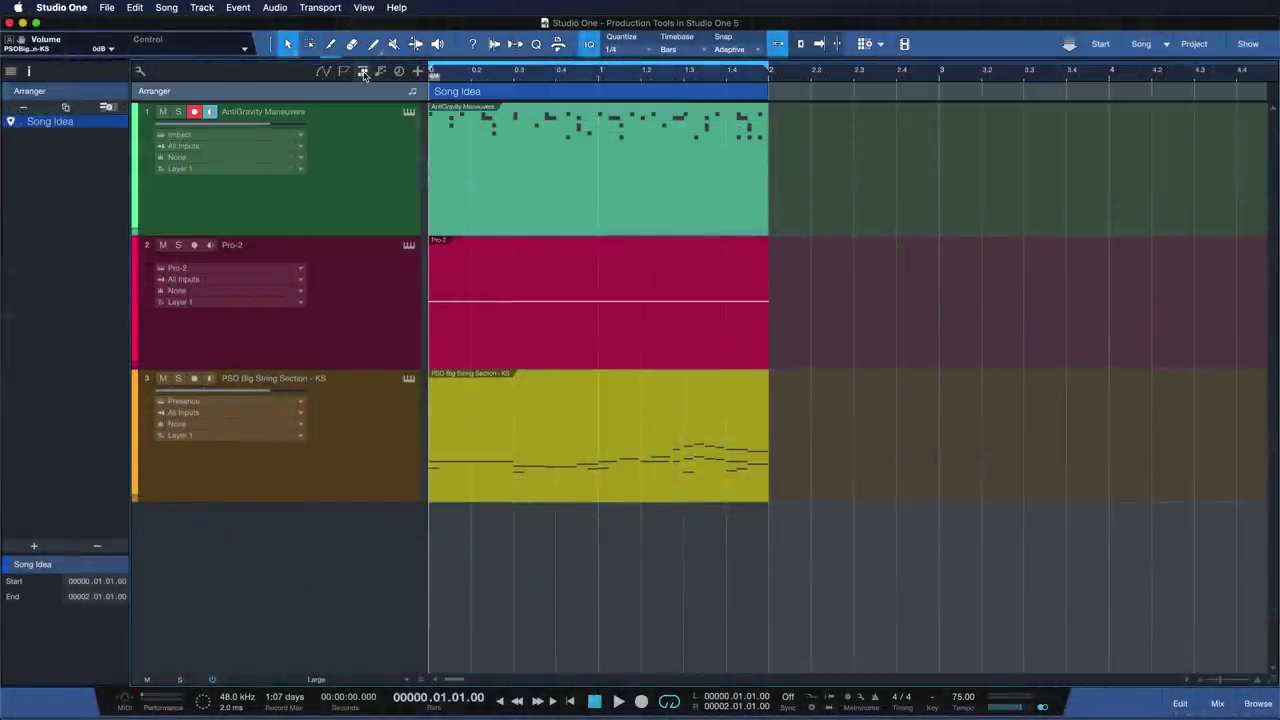
click(484, 97)
key(d)
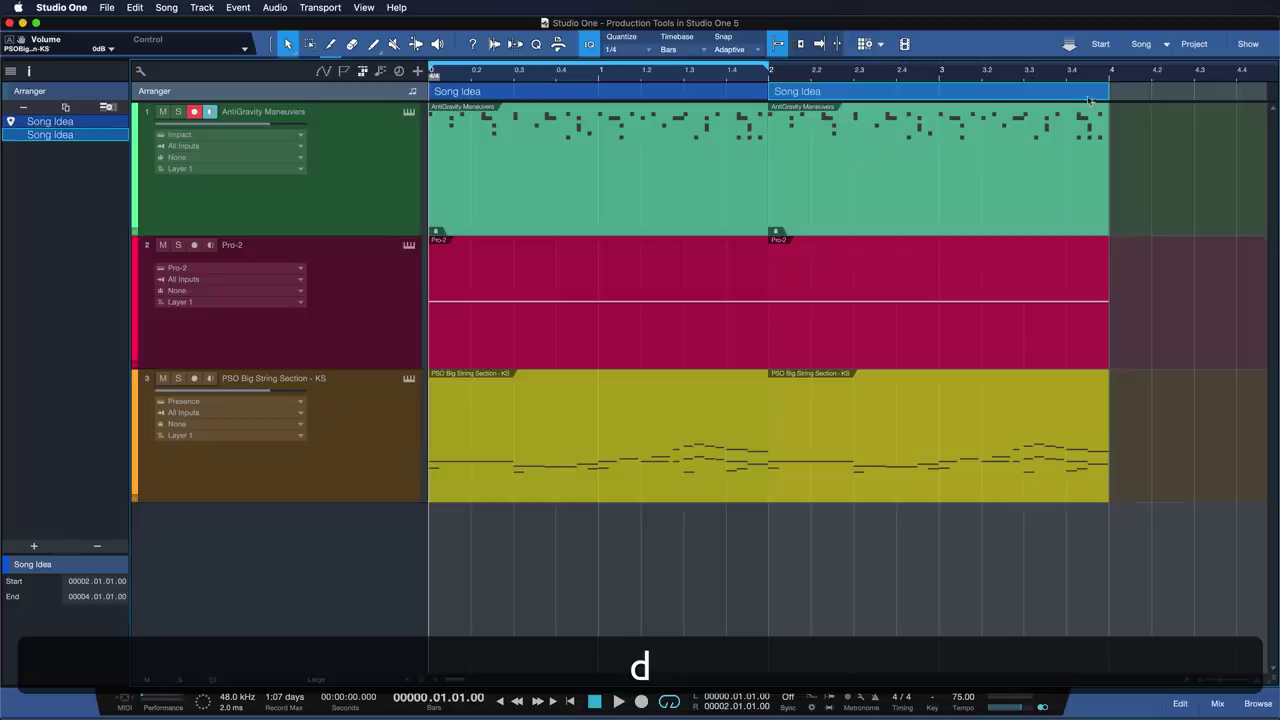
Loop both Song Idea sections, export stems with Upload to PreSonus Sphere, and write the collaborator a note.
key(p)
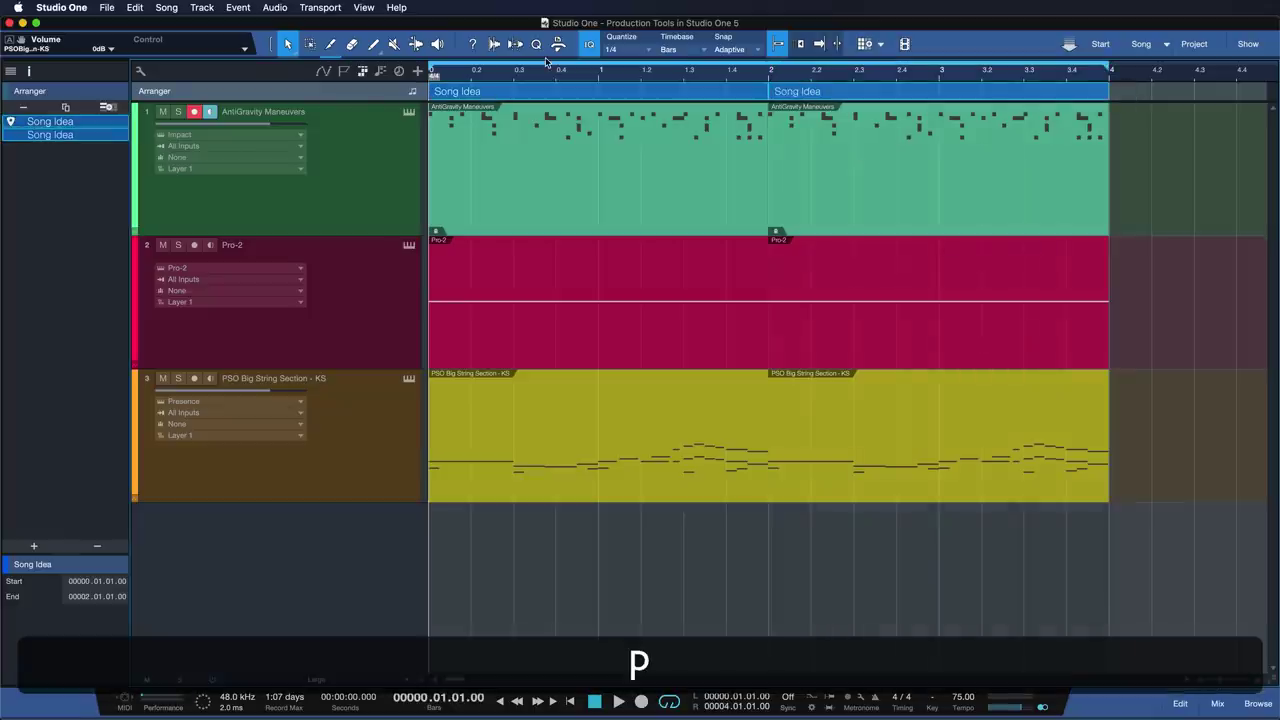
click(166, 7)
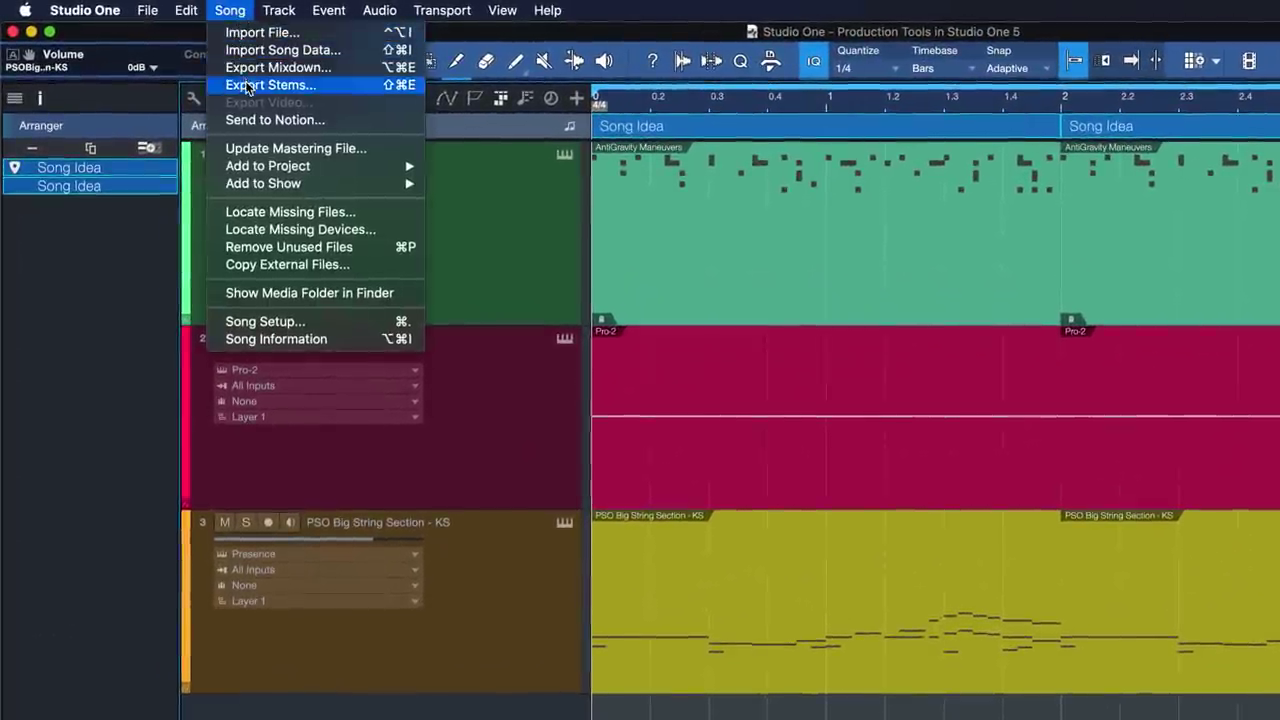
click(197, 63)
click(691, 213)
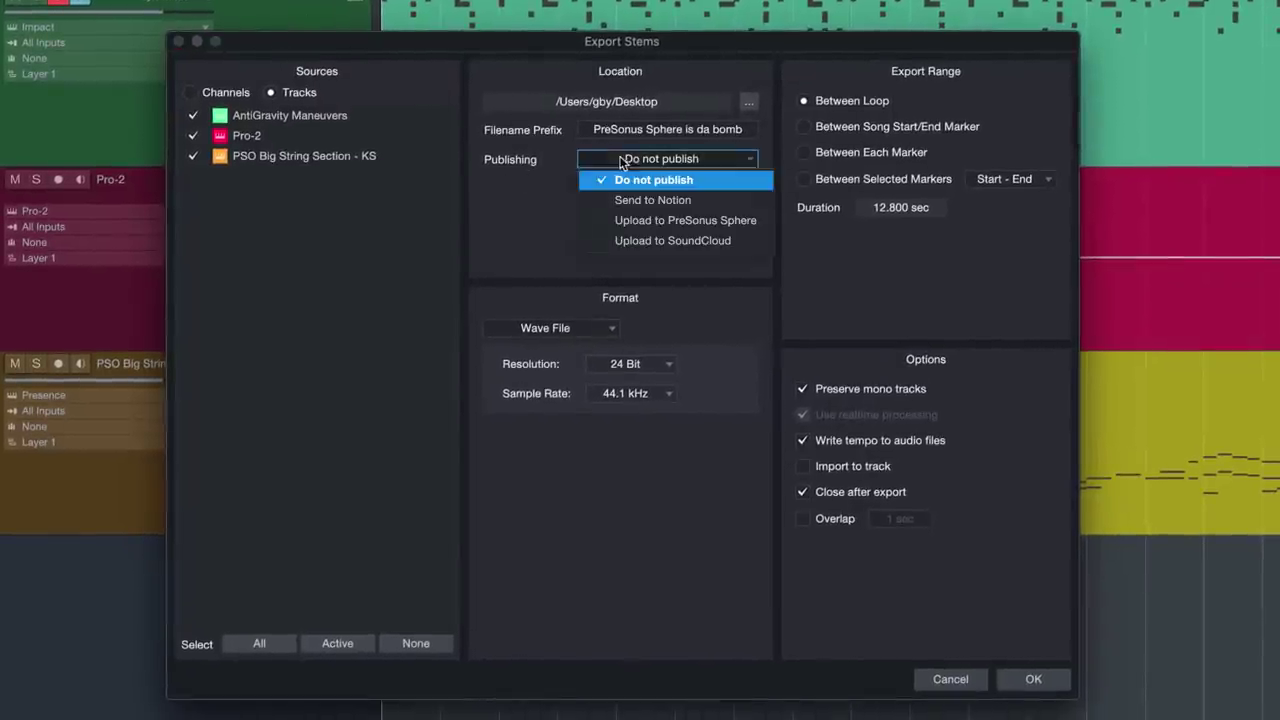
click(593, 221)
click(1033, 679)
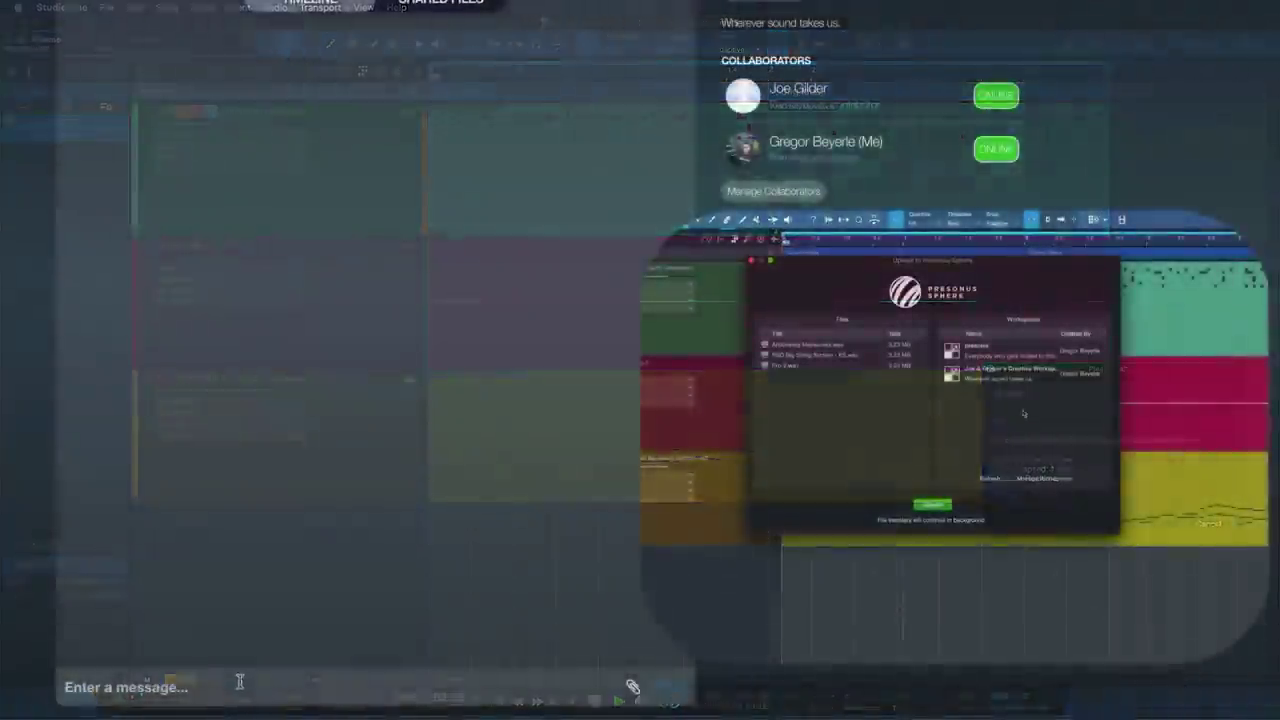
text(Hey Joe,)
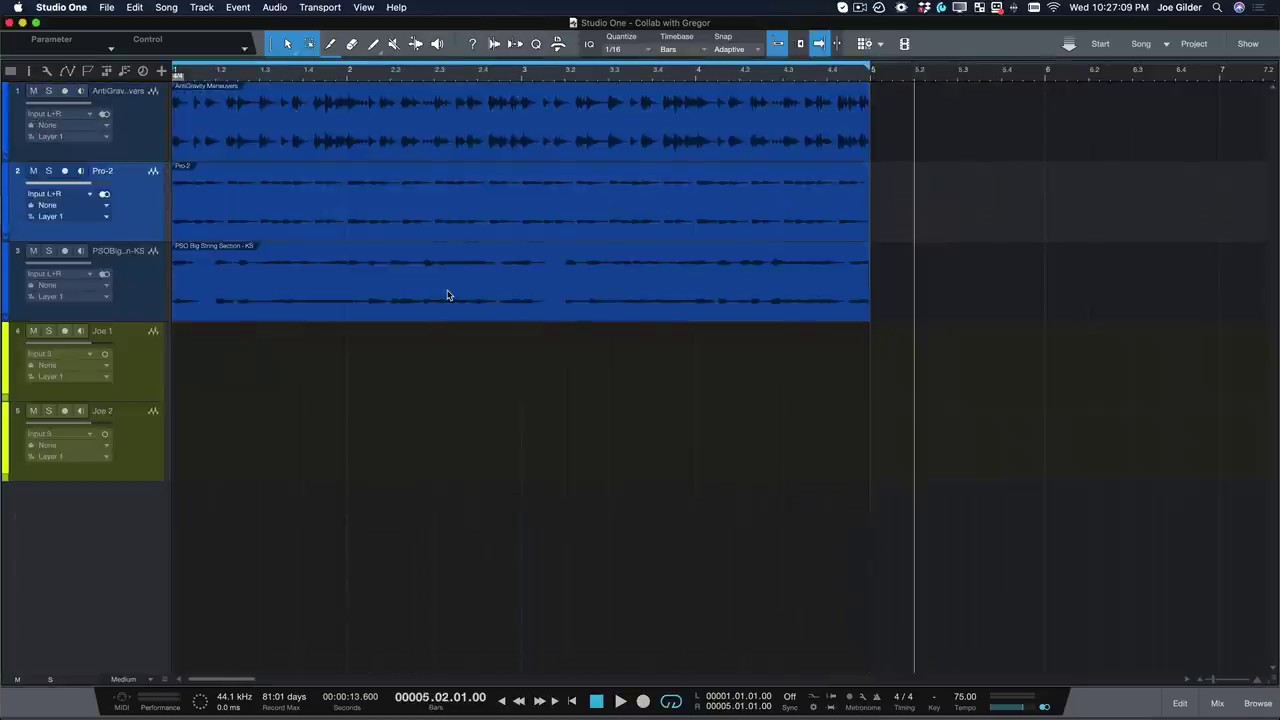
From the song start, record a take on armed Joe 1, then continue recording onto Joe 2.
key(comma)
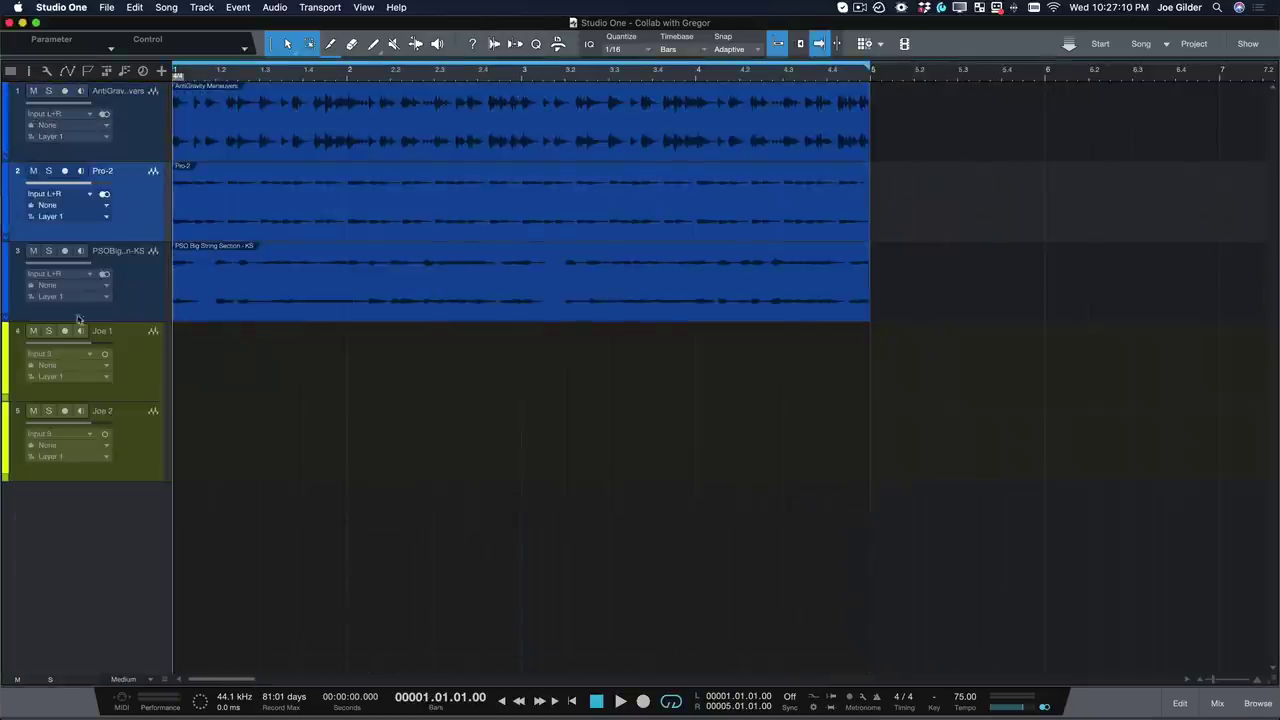
click(65, 331)
key(KP_Multiply)
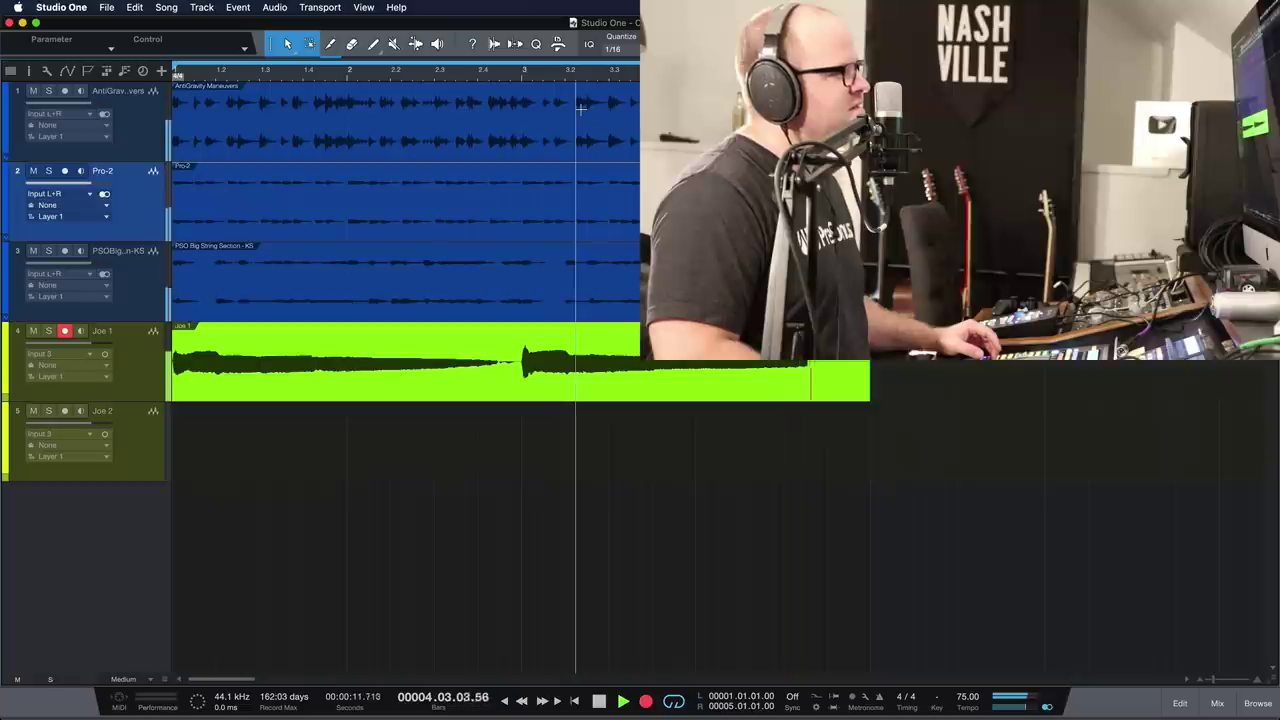
key(Down)
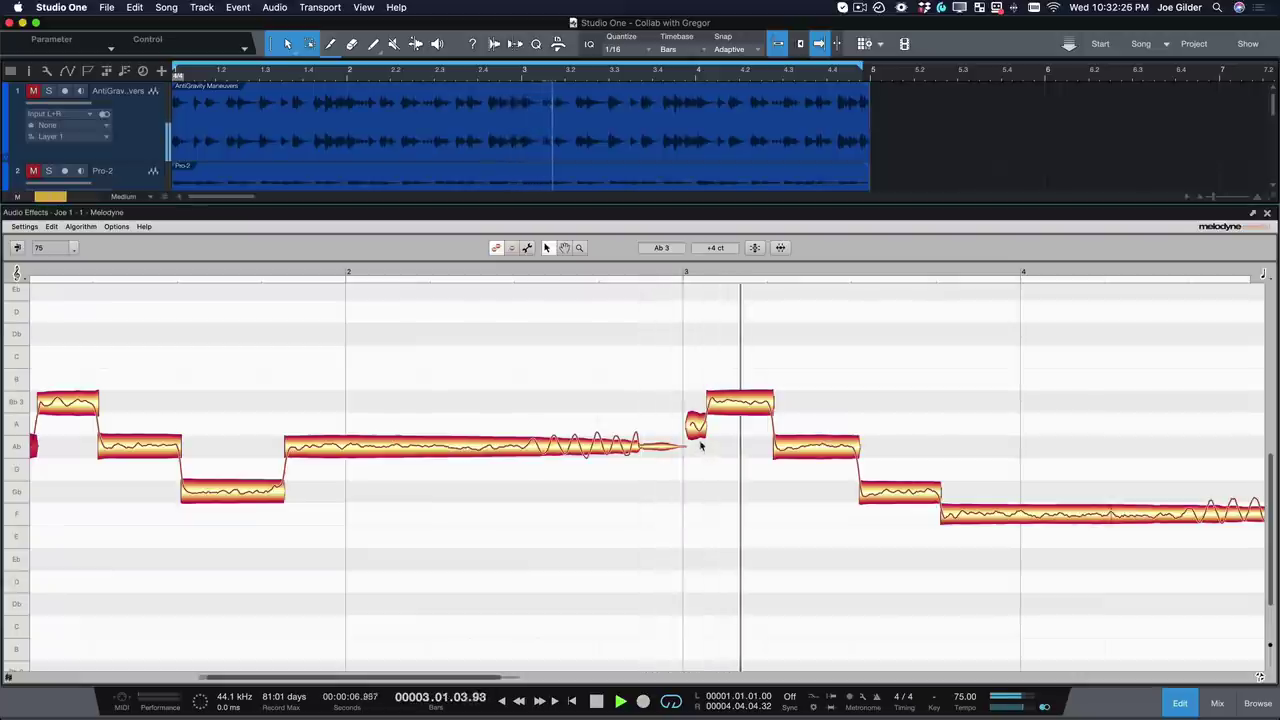
Lower the short note before bar 3 a semitone, check both takes by playback, then show the effects library.
key(space)
drag(696, 426, 699, 449)
click(690, 278)
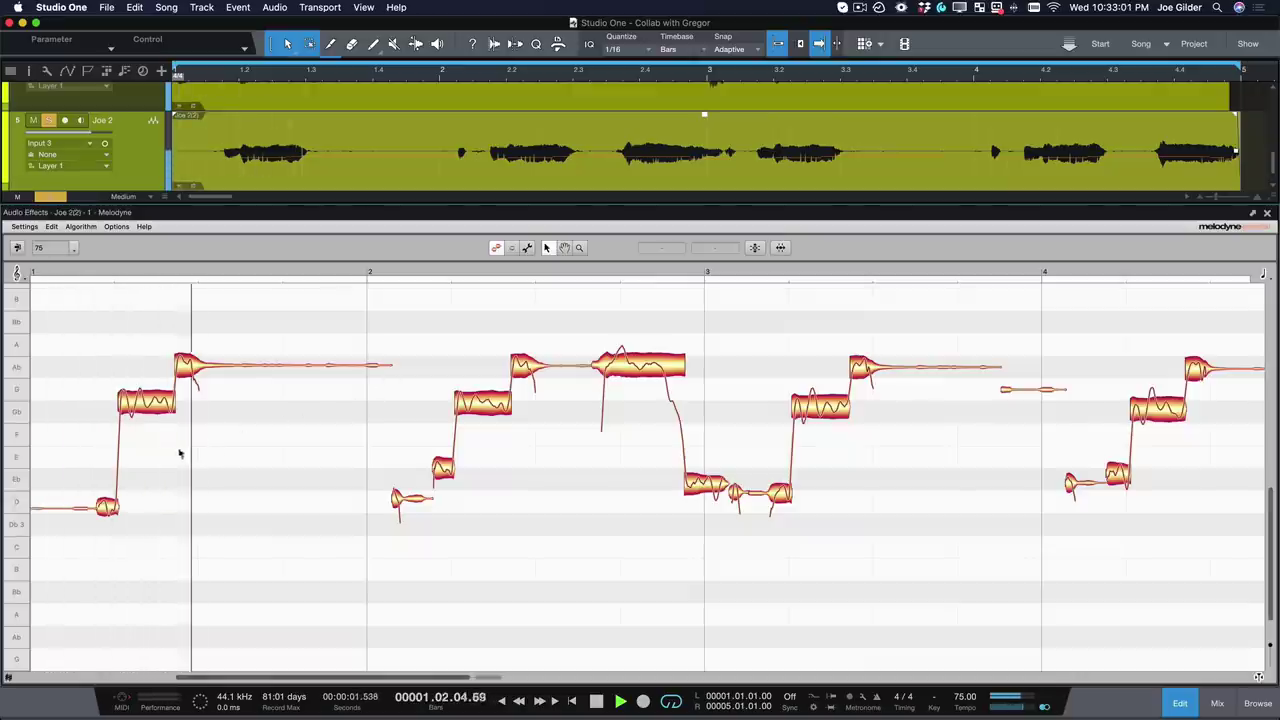
key(space)
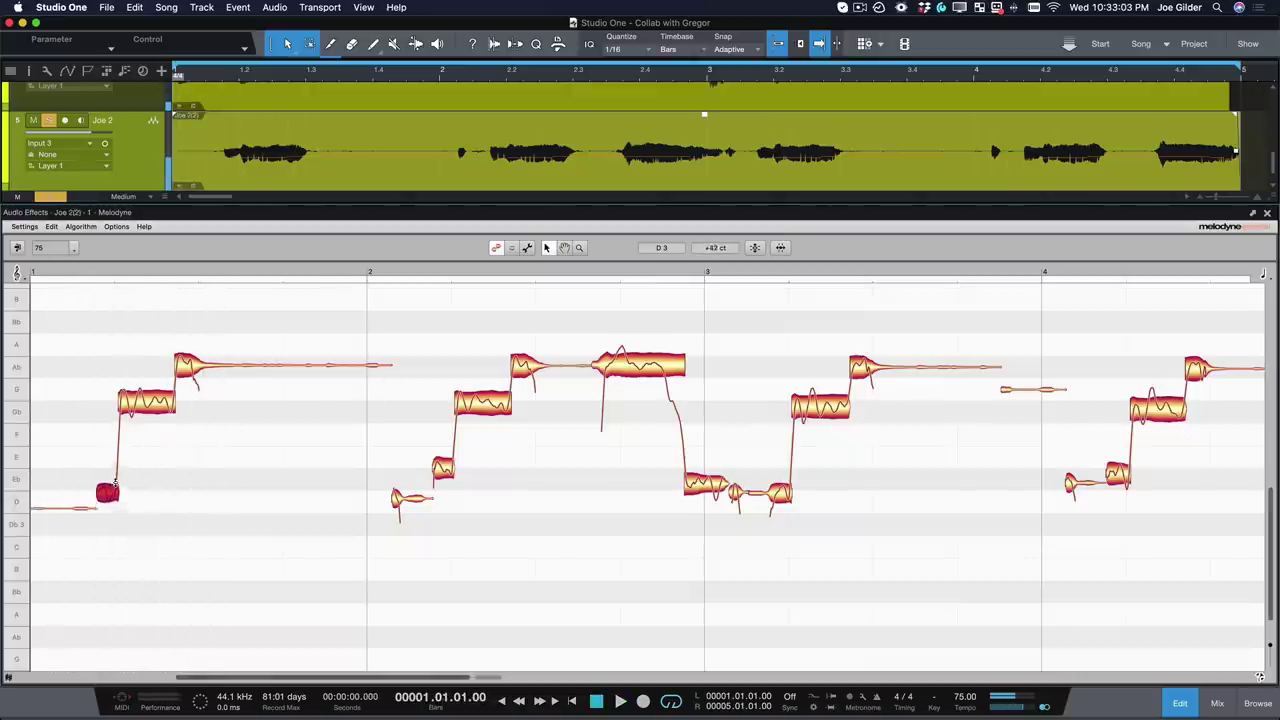
key(space)
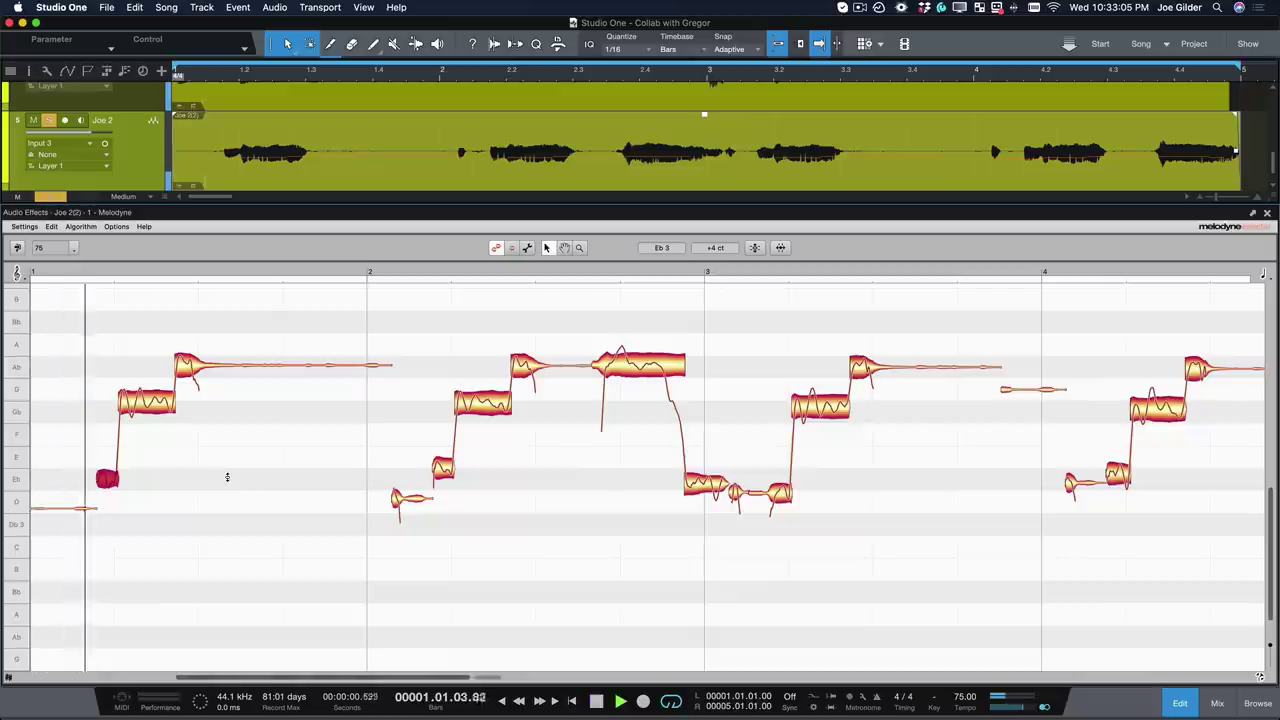
key(space)
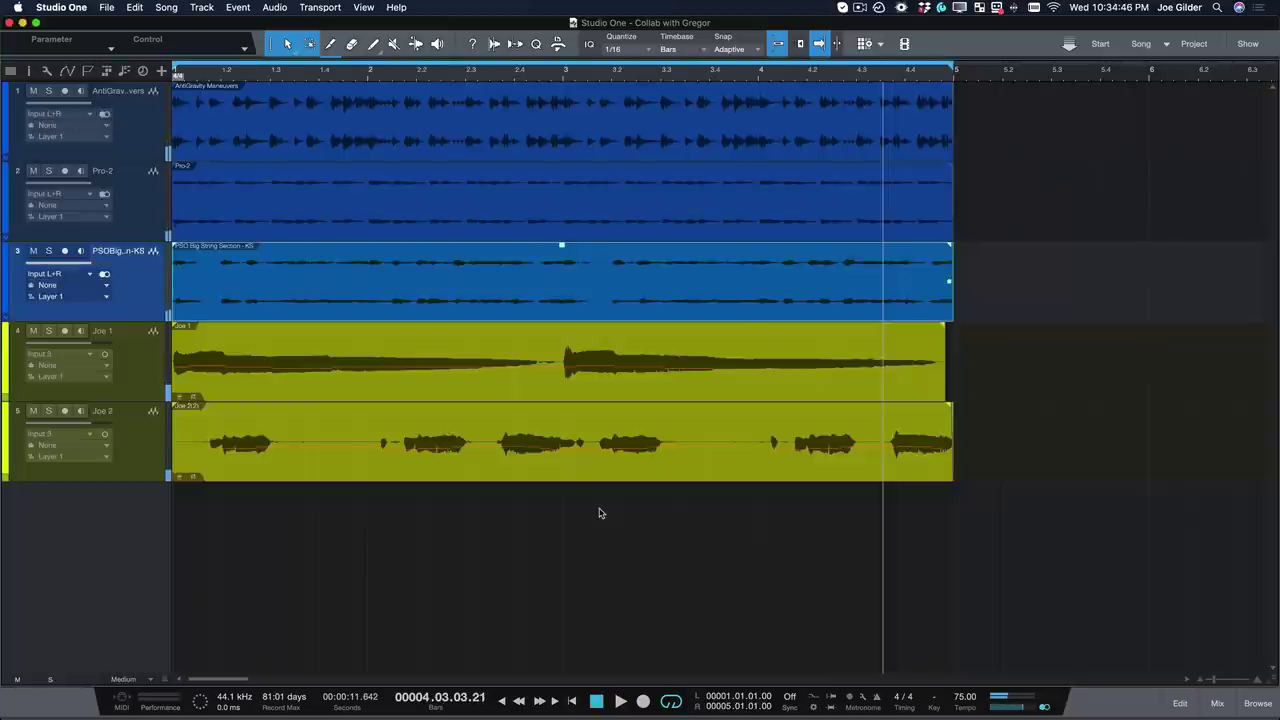
key(F5)
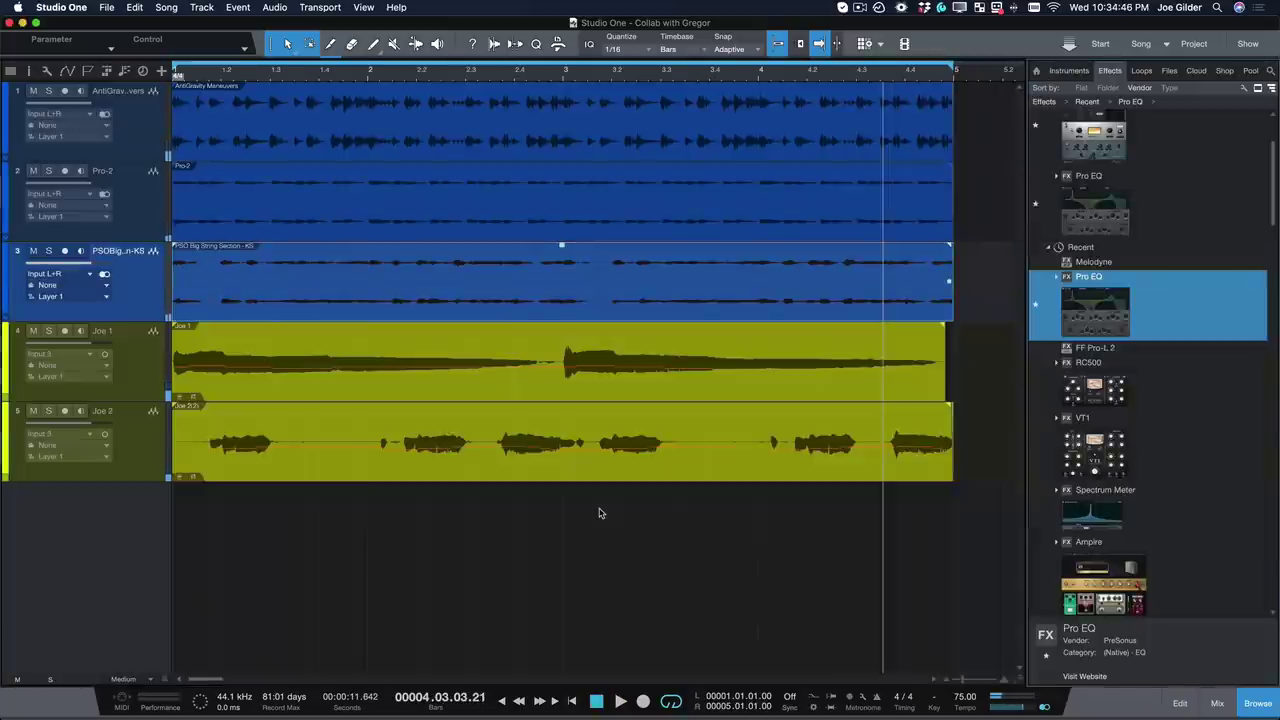
Add a Mai Tai track, audition a few notes, copy the Joe 1 take onto it, and clear solos.
click(1068, 71)
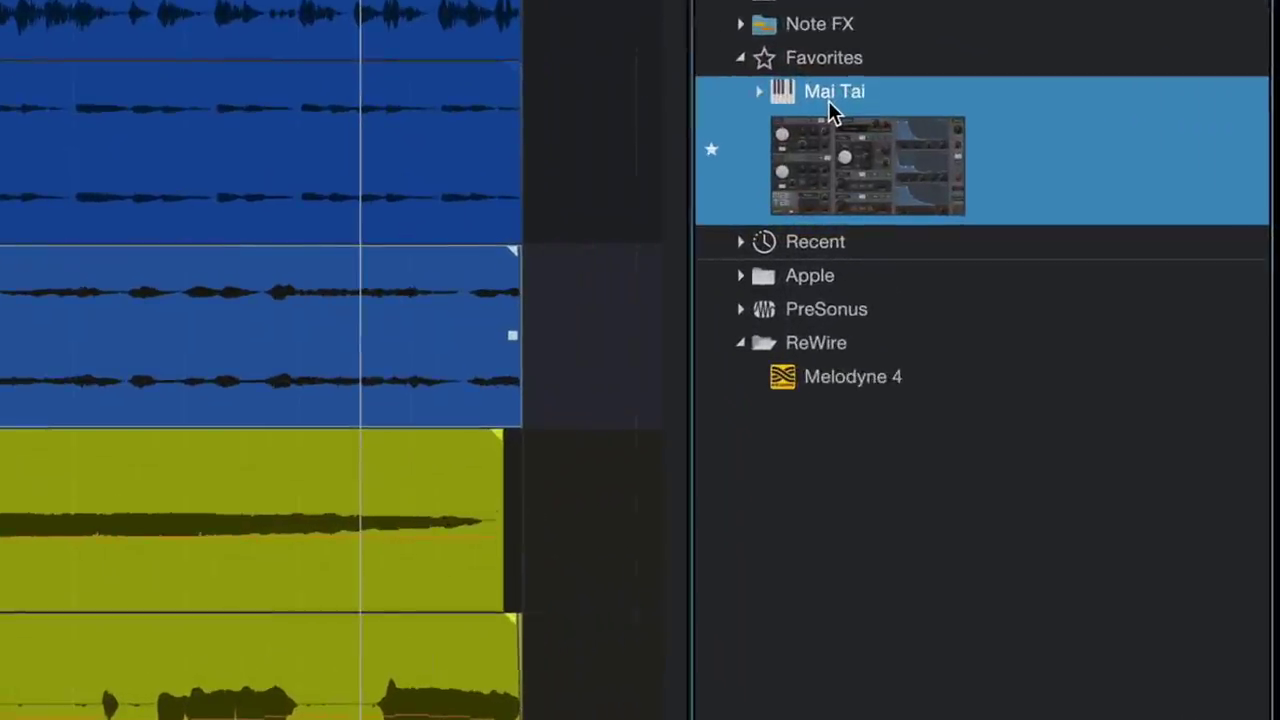
drag(1089, 183, 165, 600)
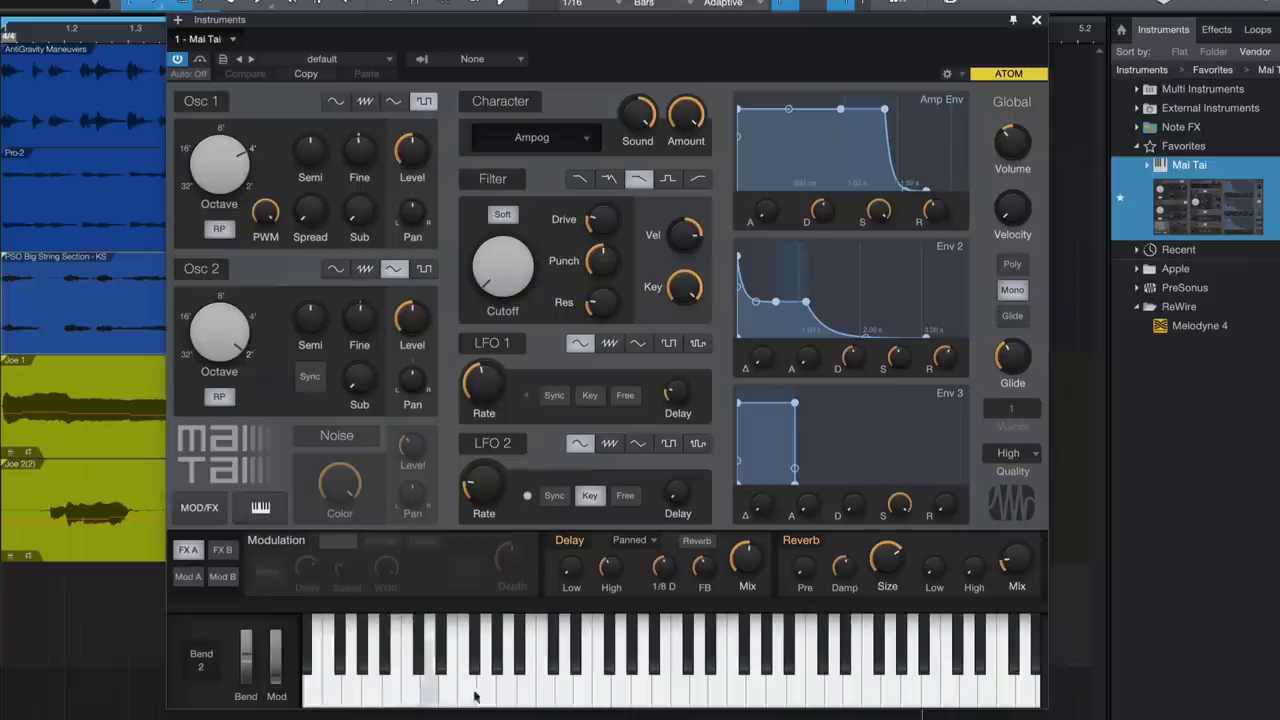
mouse_move(475, 697)
mouse_down()
mouse_move(679, 687)
mouse_move(440, 658)
mouse_up()
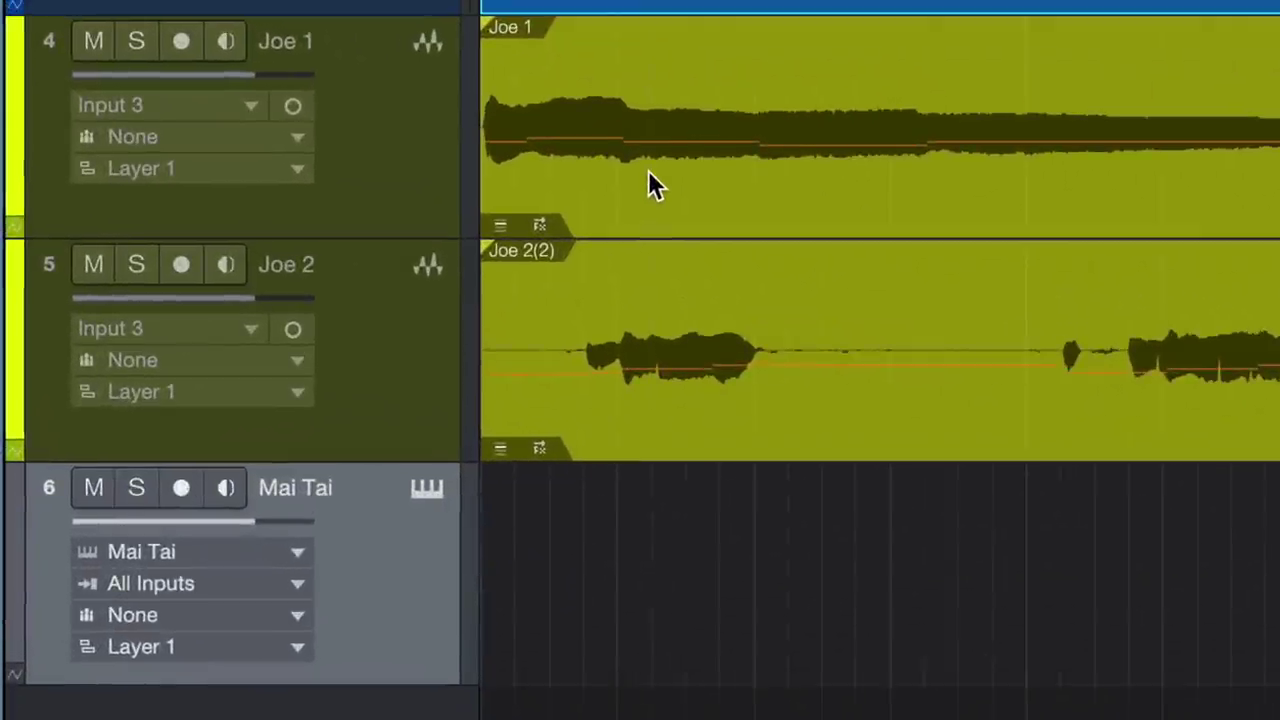
drag(649, 175, 628, 624)
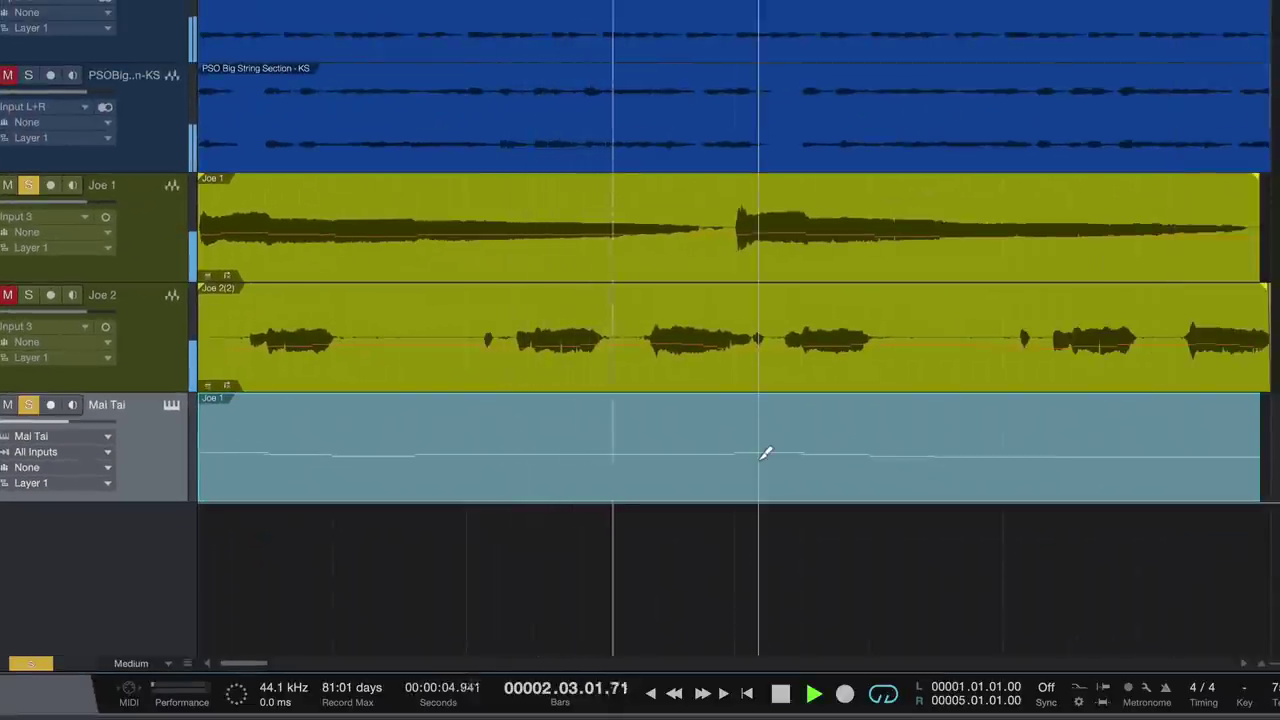
key(shift+s)
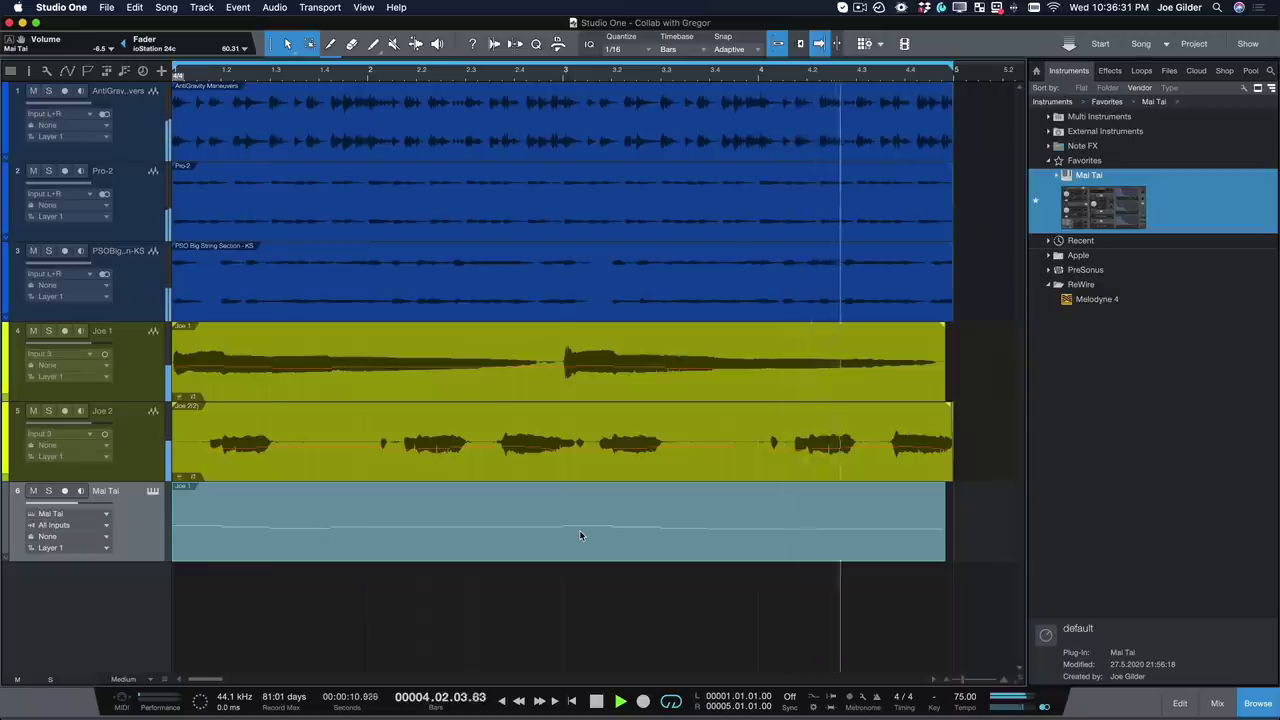
Stop playback and set the stem export's publishing destination to Upload to PreSonus Sphere.
key(space)
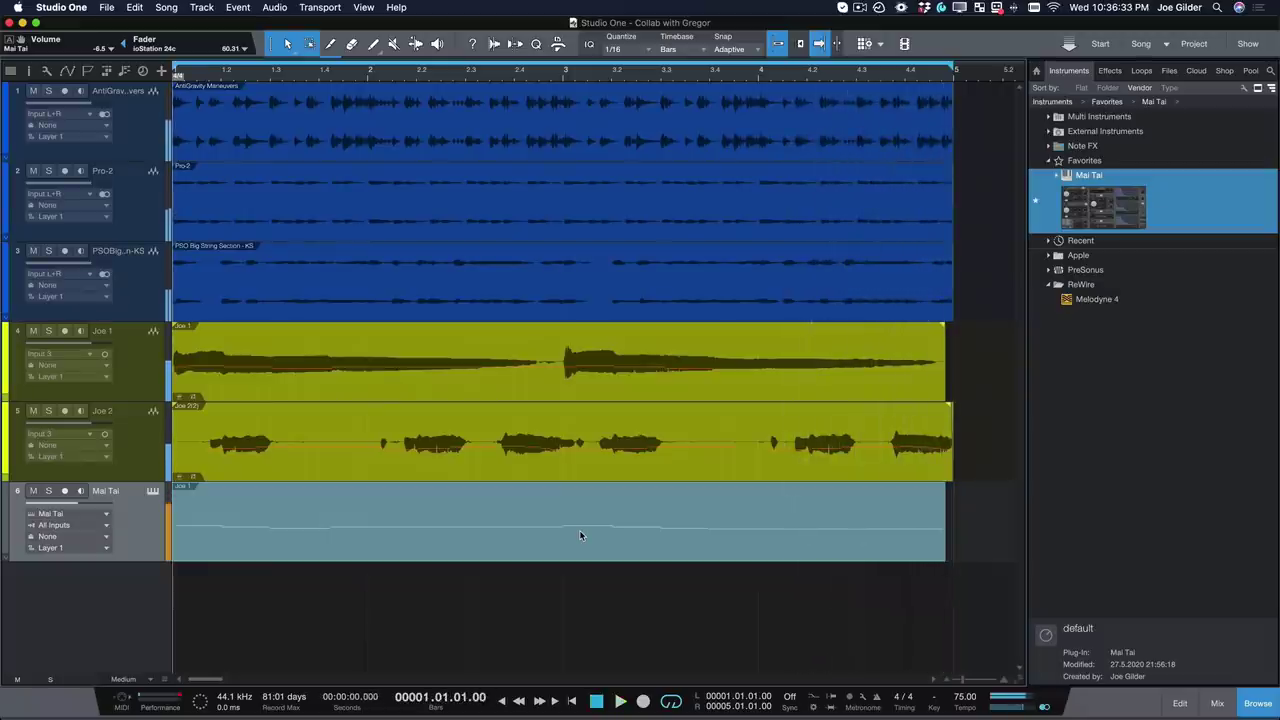
click(166, 7)
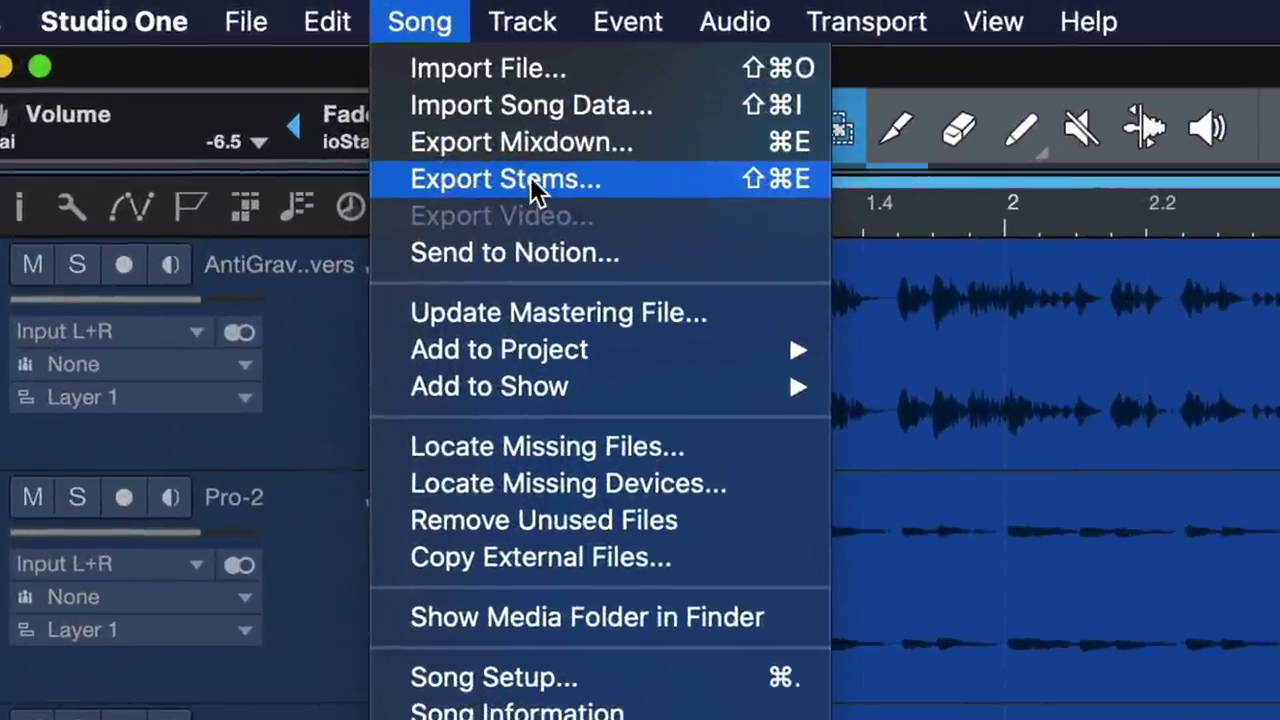
click(205, 63)
click(701, 217)
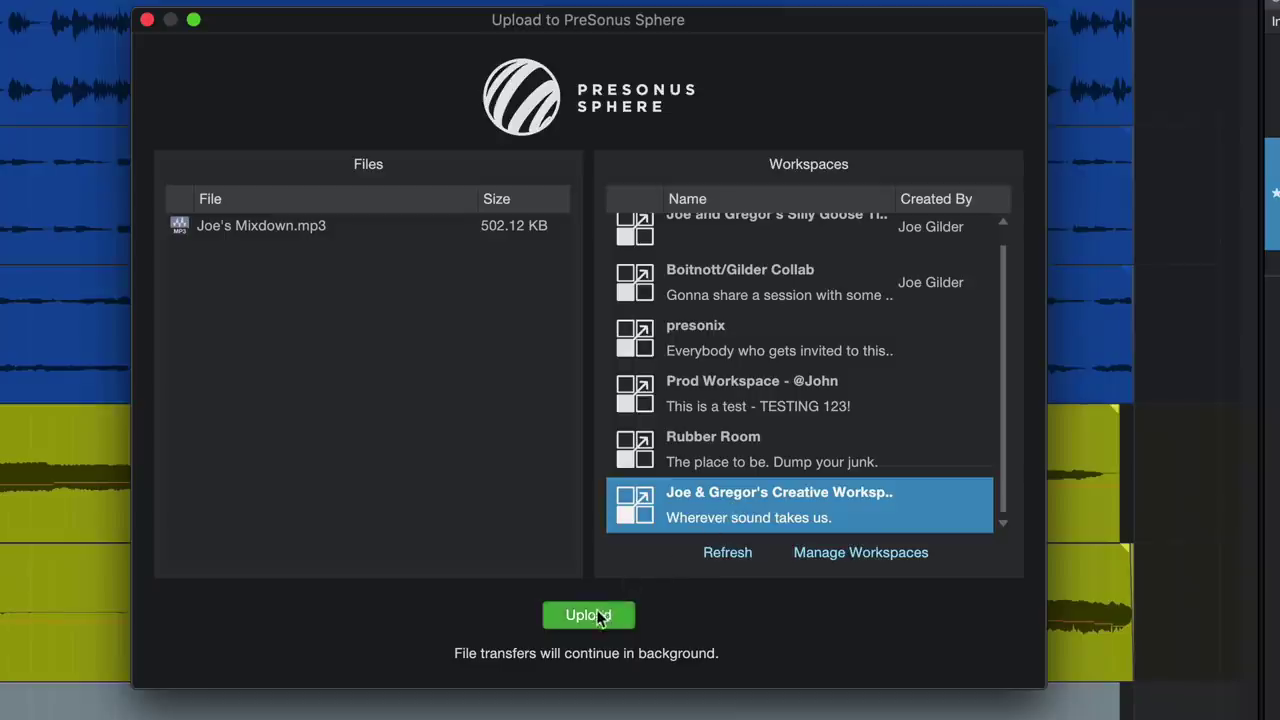
Export and upload the stems, then send the collaborator a chat reply handing the song back.
click(588, 615)
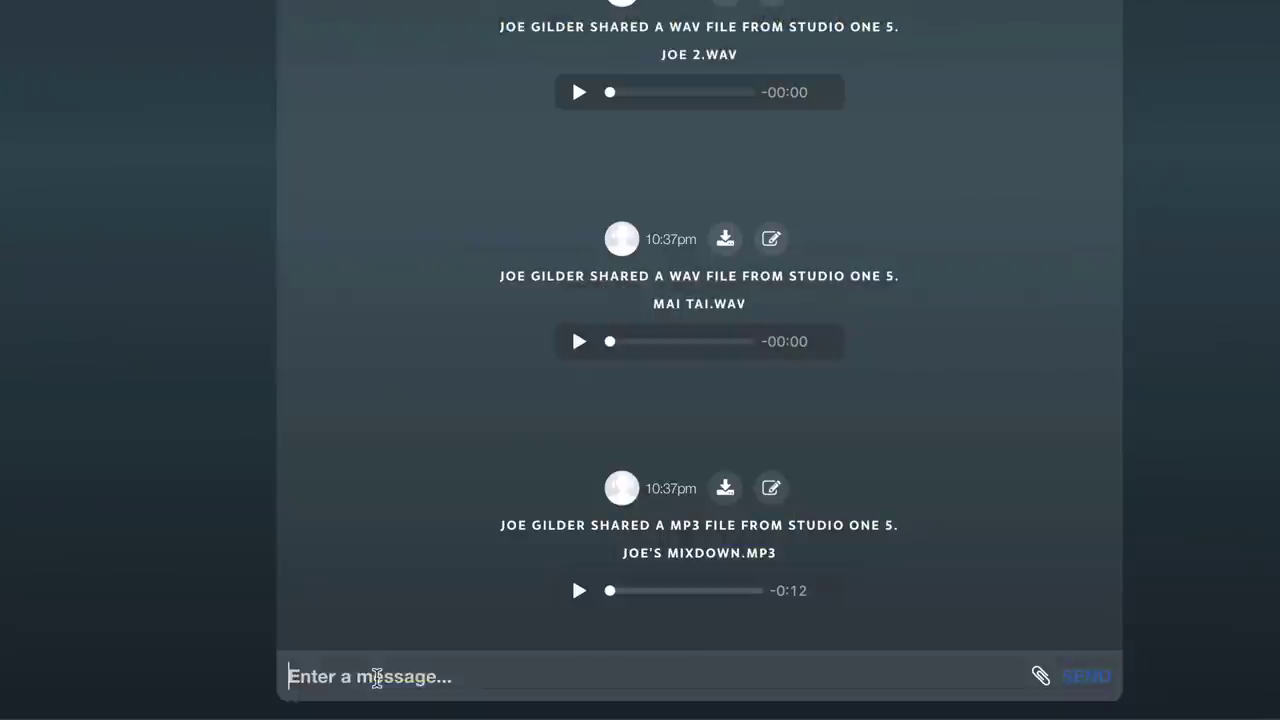
text(Back to you, Gregor. :))
key(Return)
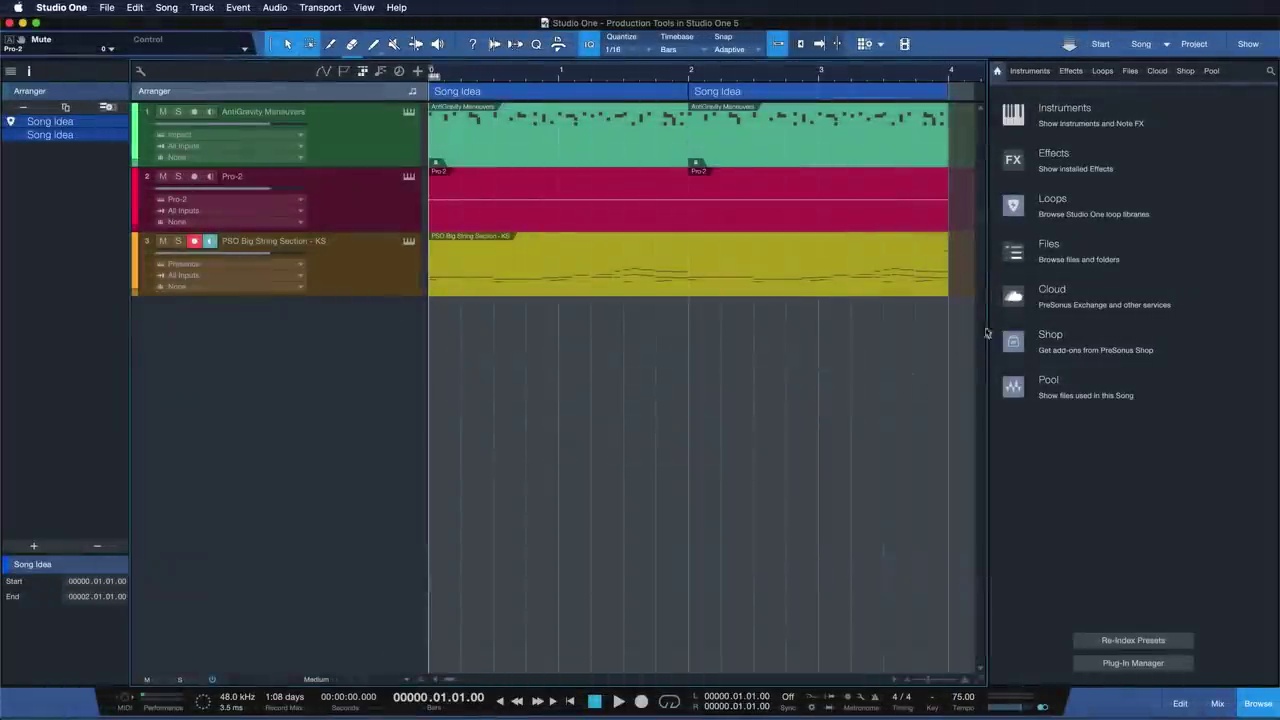
Bring the downloaded Joe 1, Joe 2 and Mai Tai files into the song as new tracks.
click(1060, 255)
shift+click(1056, 148)
drag(1056, 148, 458, 356)
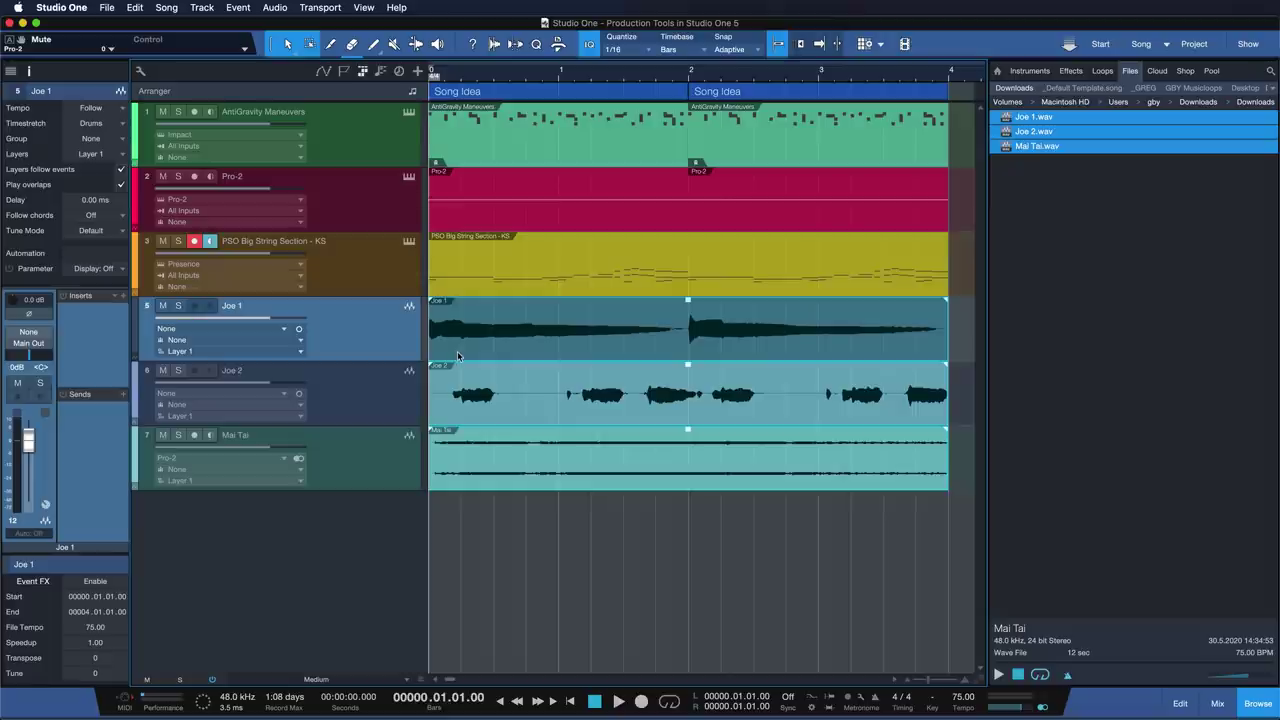
Duplicate the Song Idea sections with D, then zoom to the first section with Shift+S.
click(622, 99)
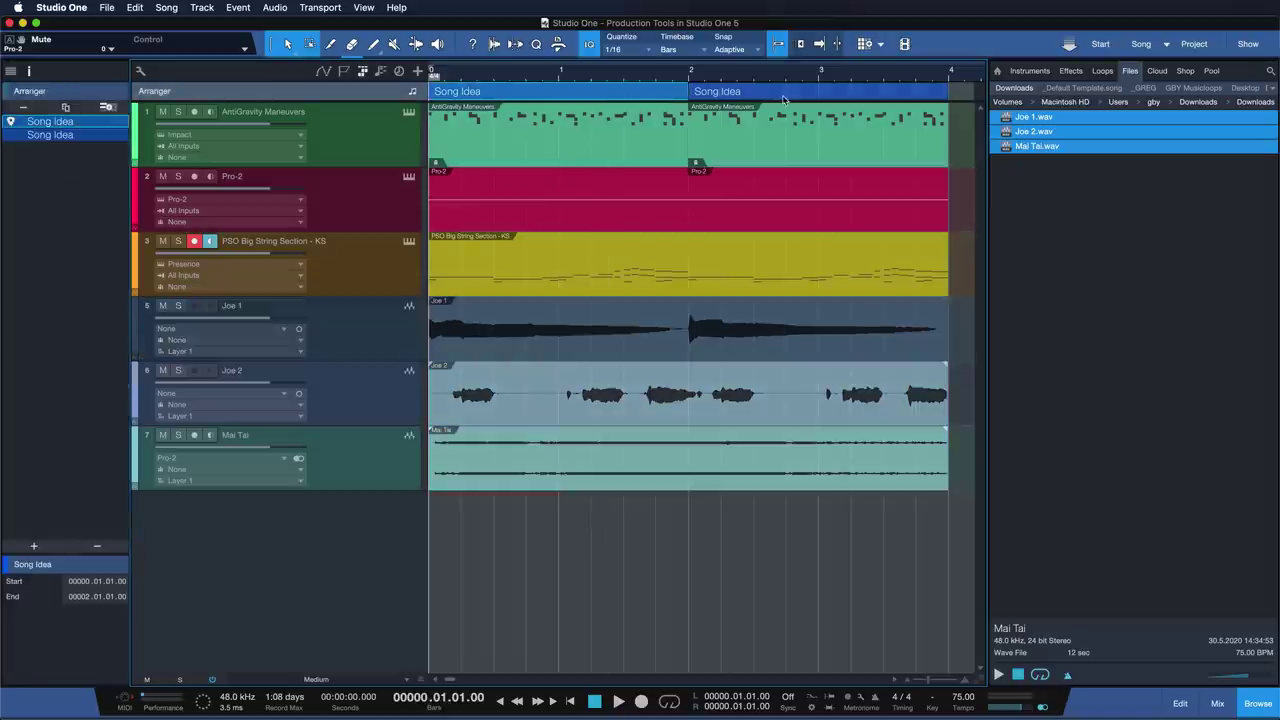
click(785, 100)
key(d)
scroll(785, 100, down, 5)
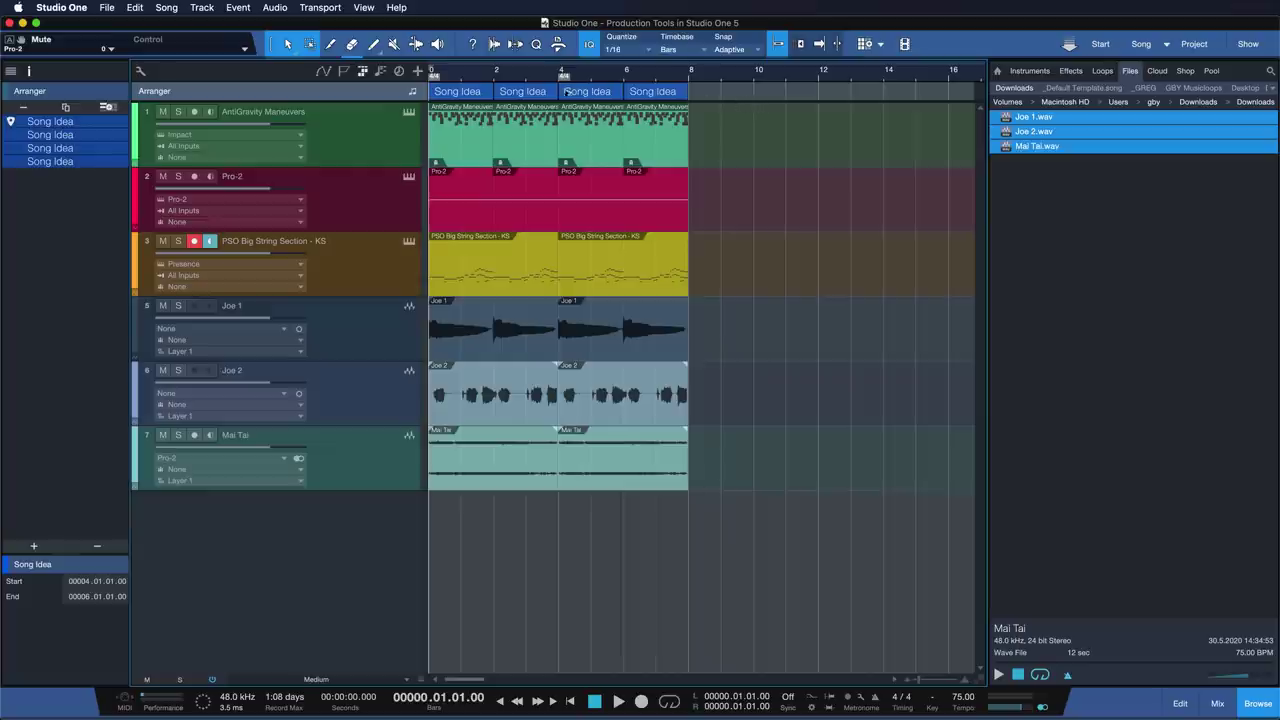
click(462, 91)
key(shift+s)
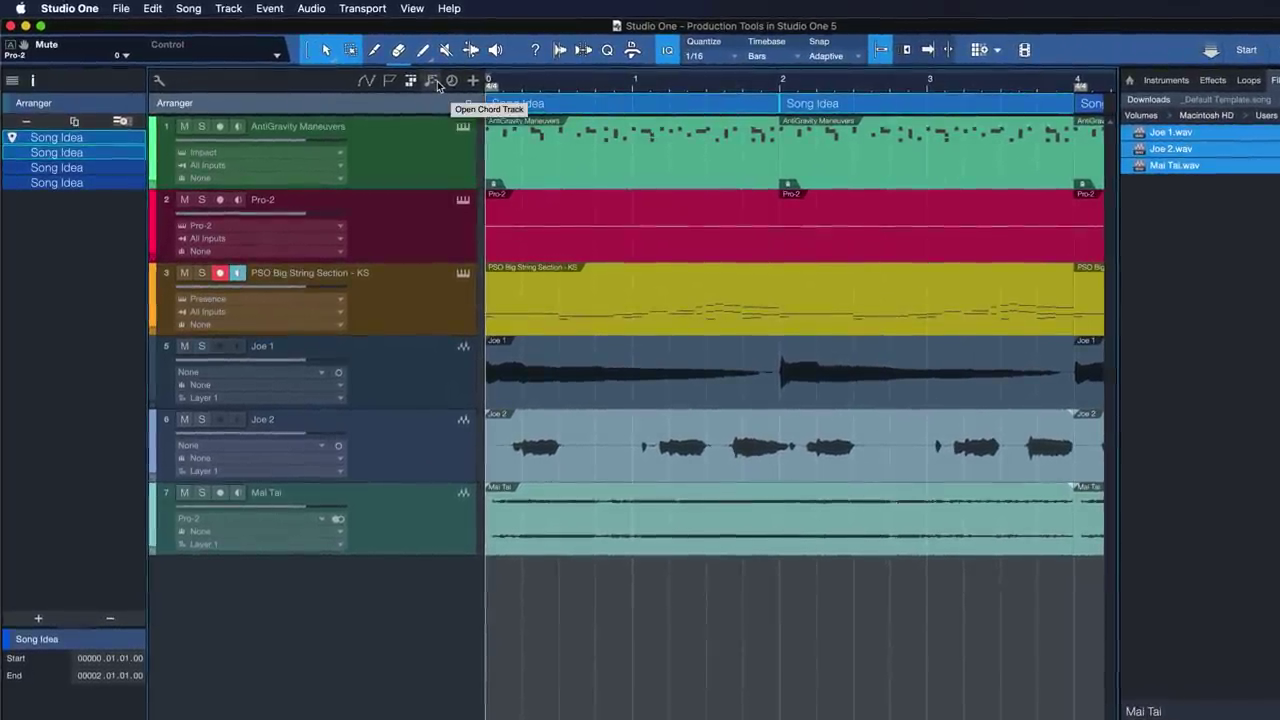
Show the Chords track, try an E minor chord at bar 1, then delete it.
click(383, 74)
click(367, 124)
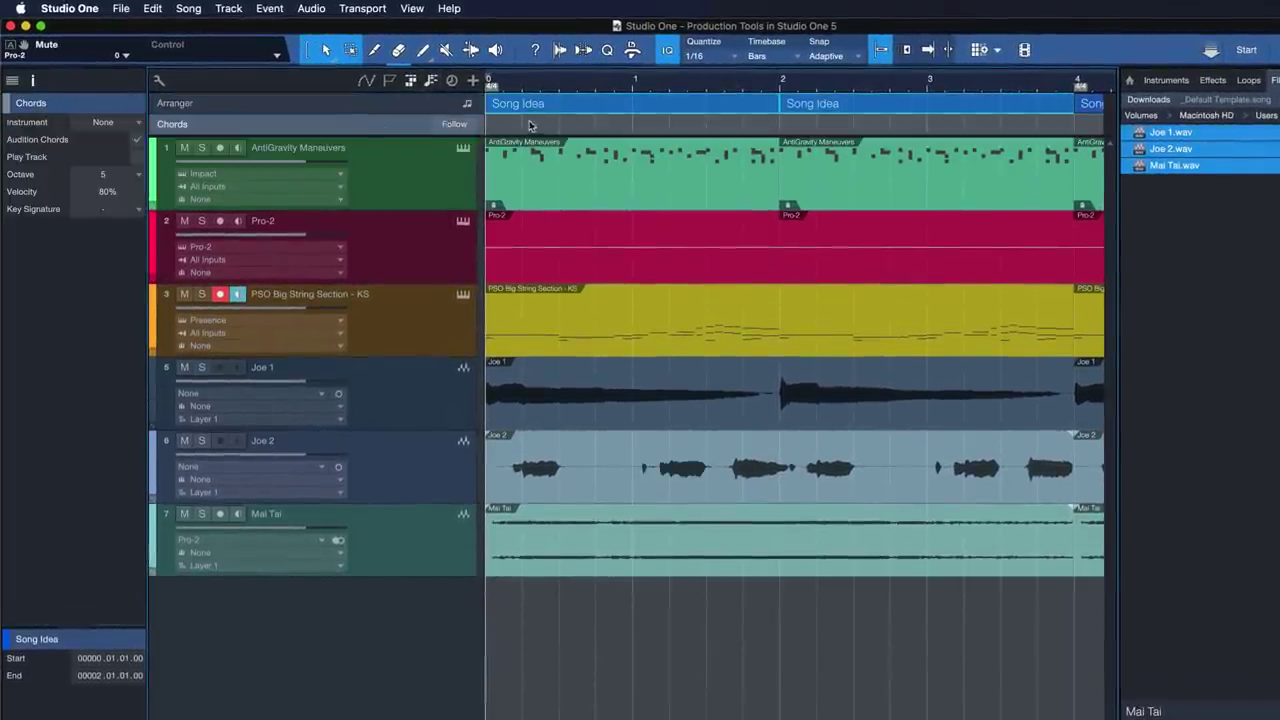
double_click(540, 124)
click(592, 126)
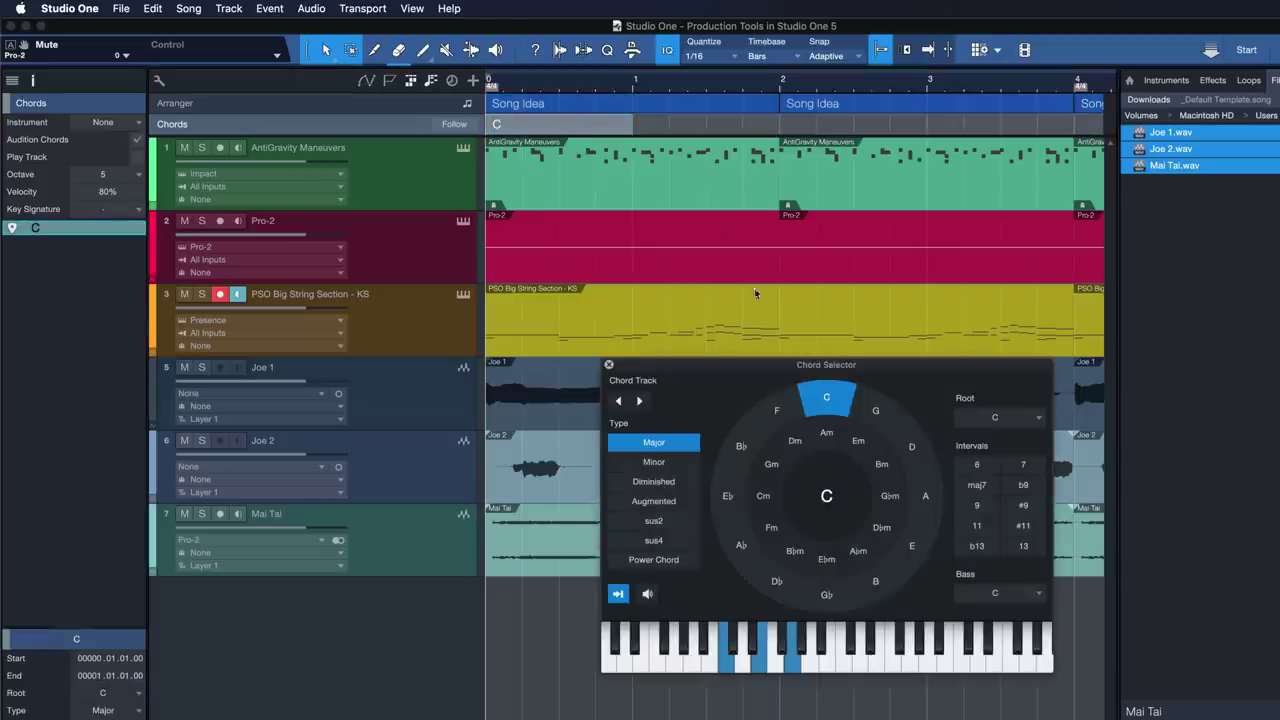
click(857, 440)
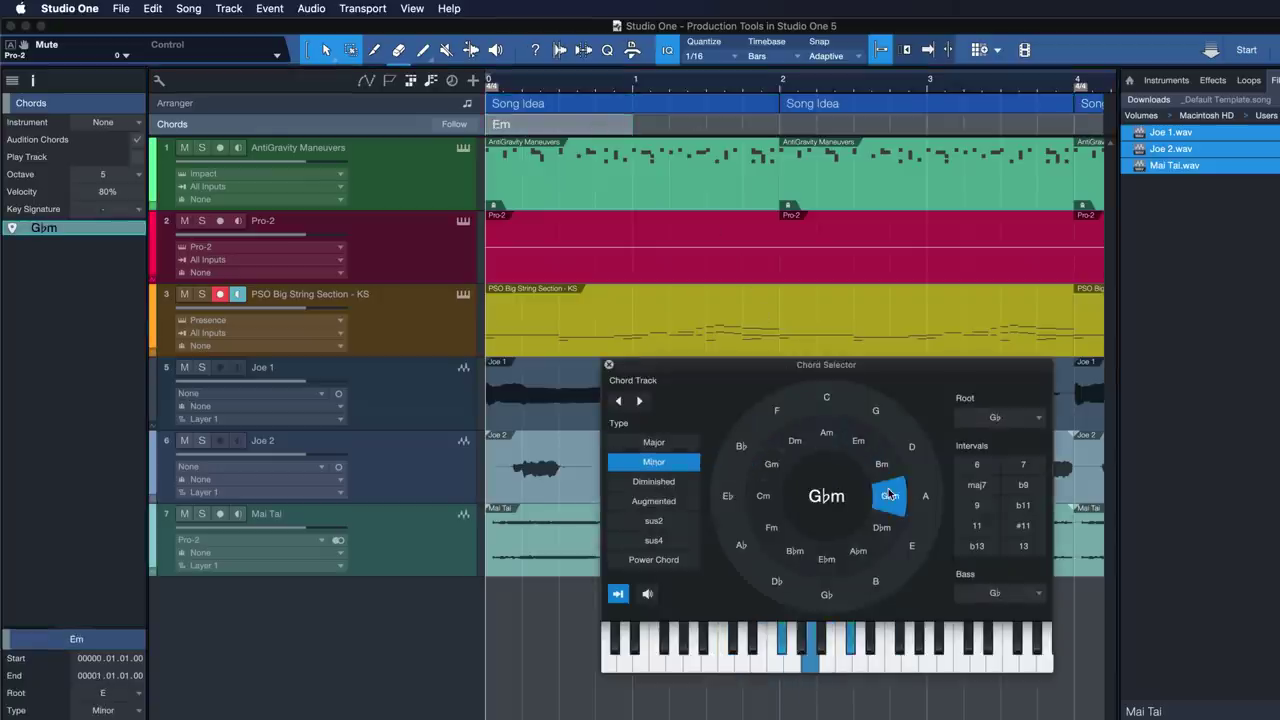
click(609, 366)
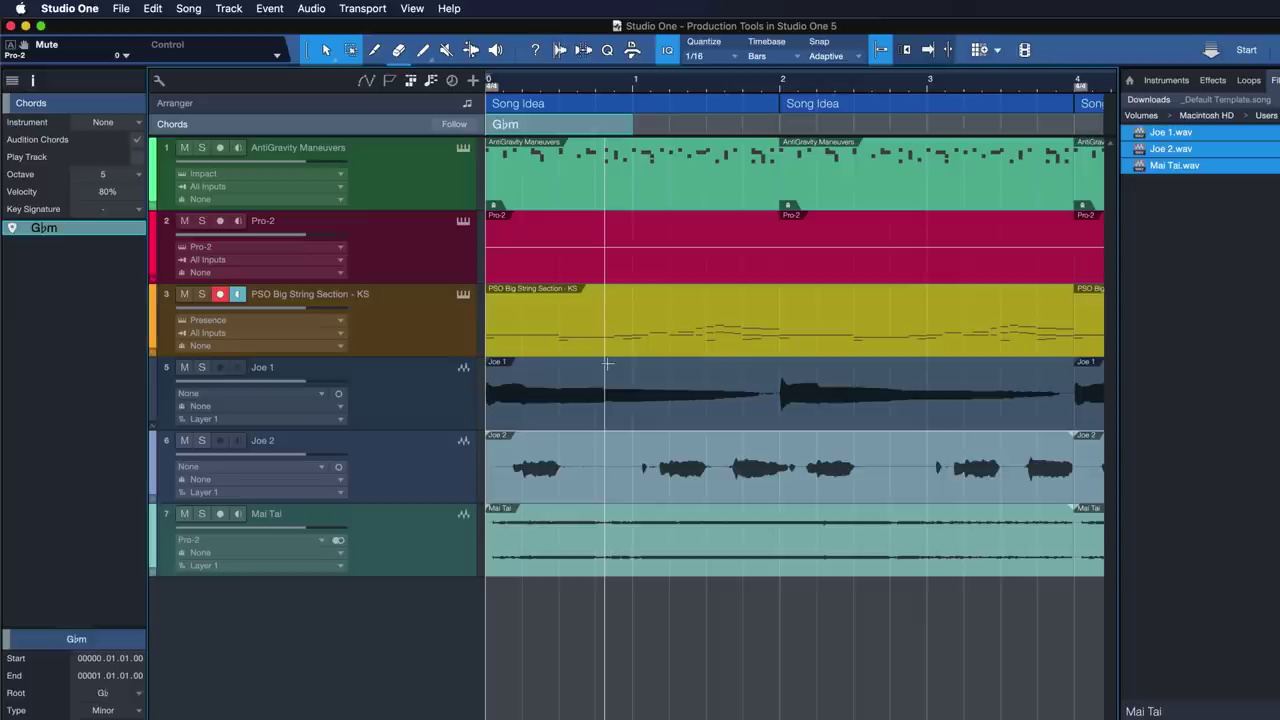
key(Delete)
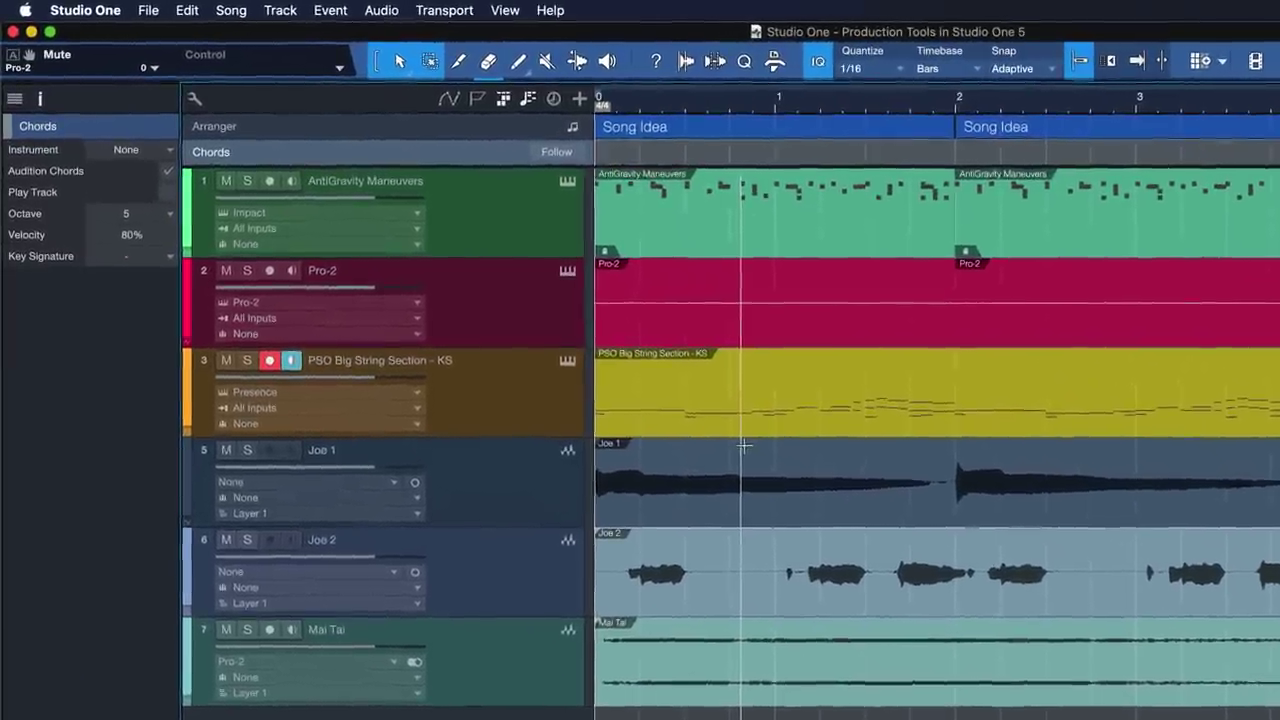
Turn on chord track Follow and keep the string track on Narrow chord following.
click(540, 303)
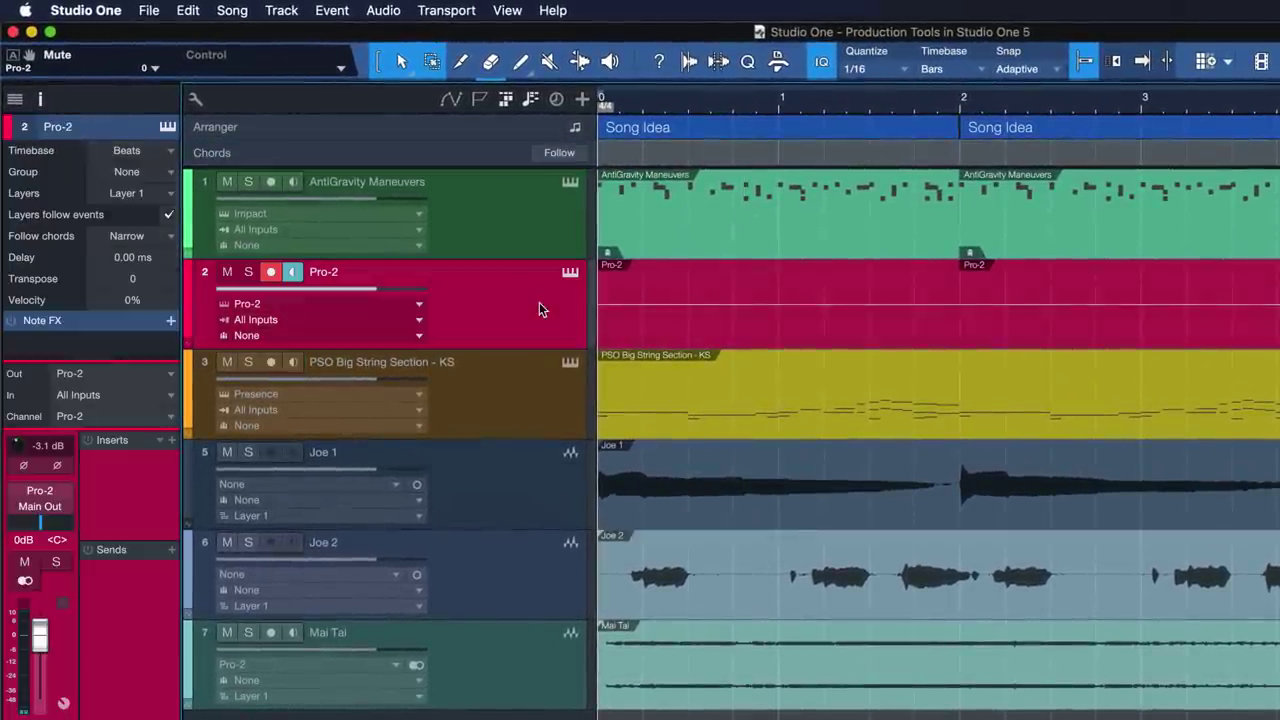
click(507, 385)
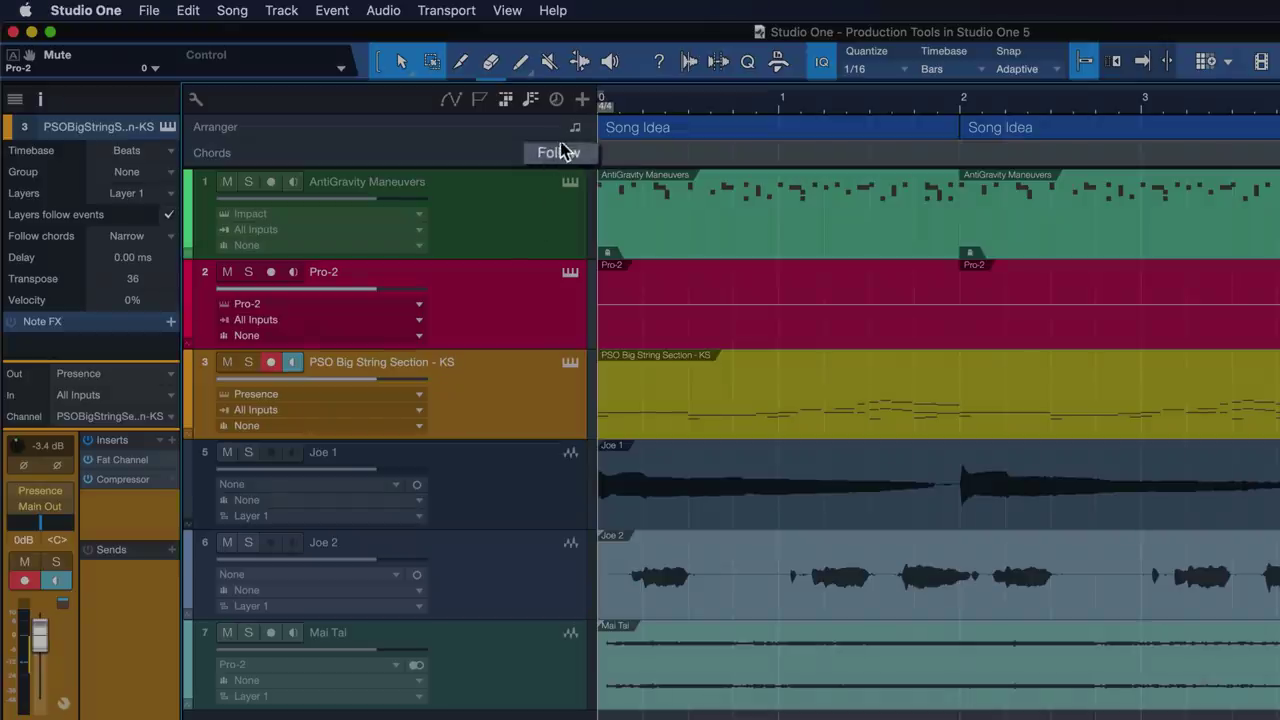
click(560, 152)
click(148, 237)
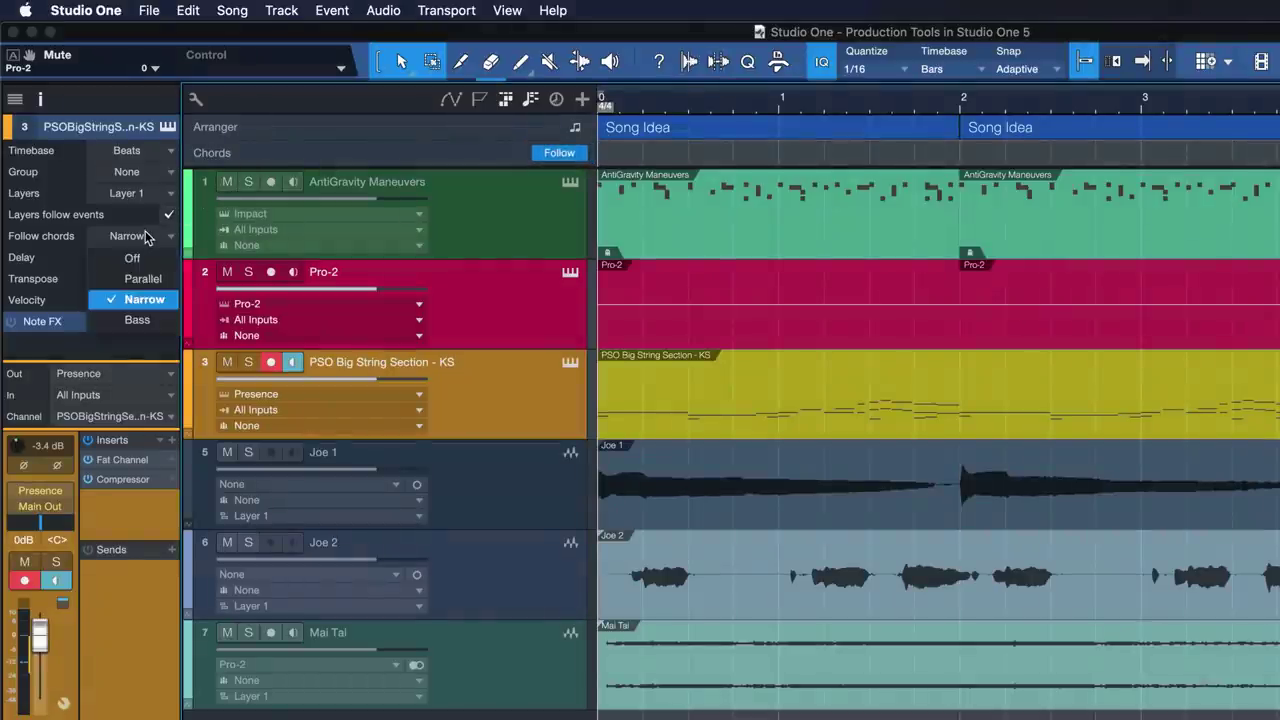
click(150, 299)
Set Follow chords to Universal for the Joe 1, Joe 2 and Mai Tai tracks.
click(506, 516)
shift+click(500, 670)
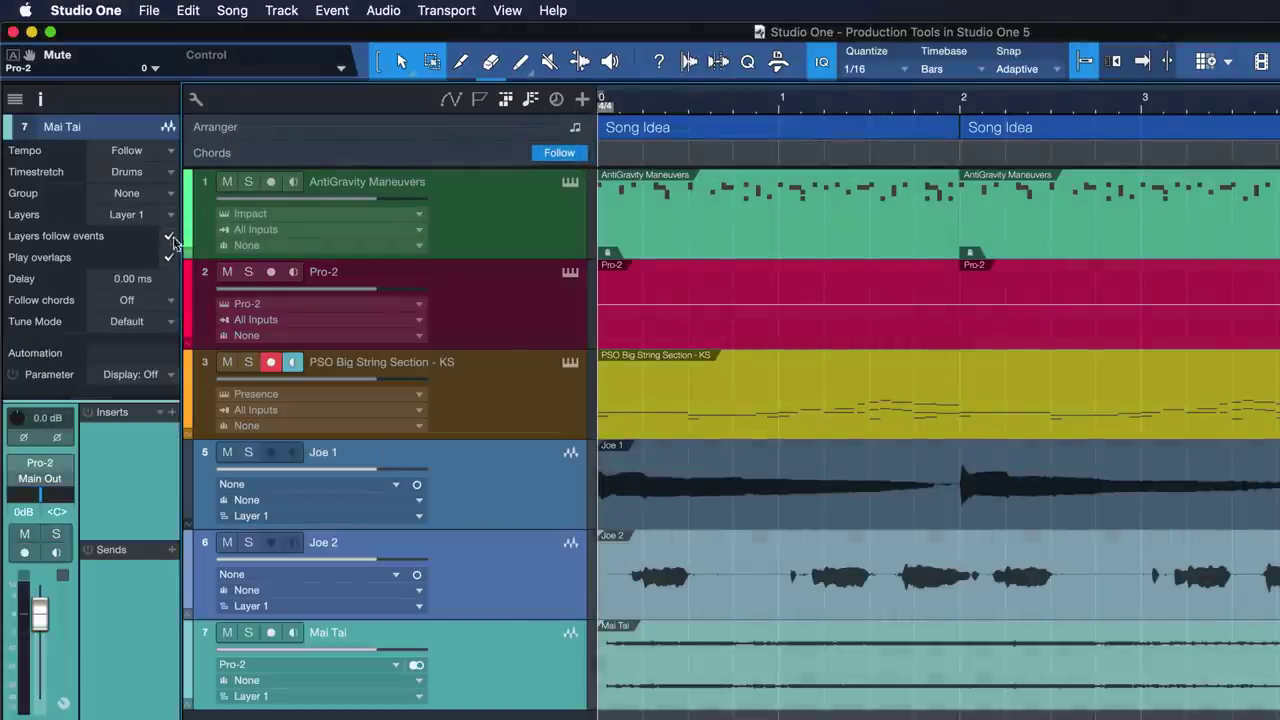
click(128, 303)
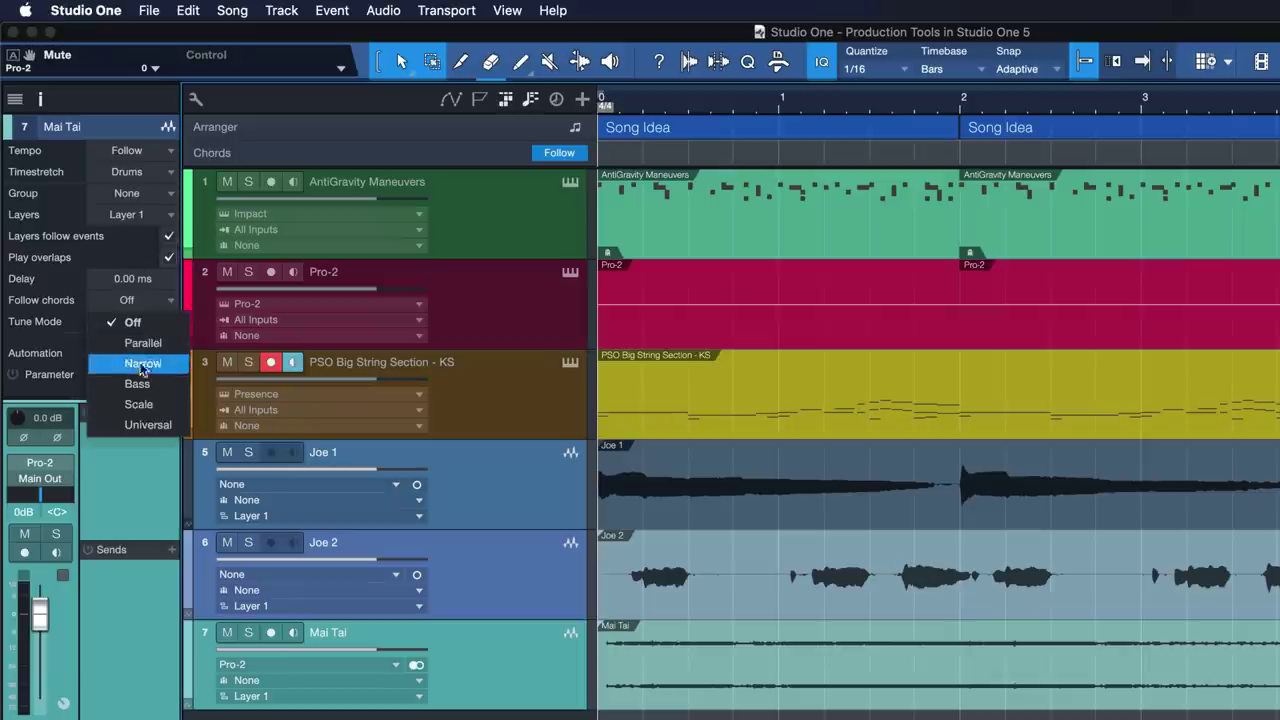
click(150, 427)
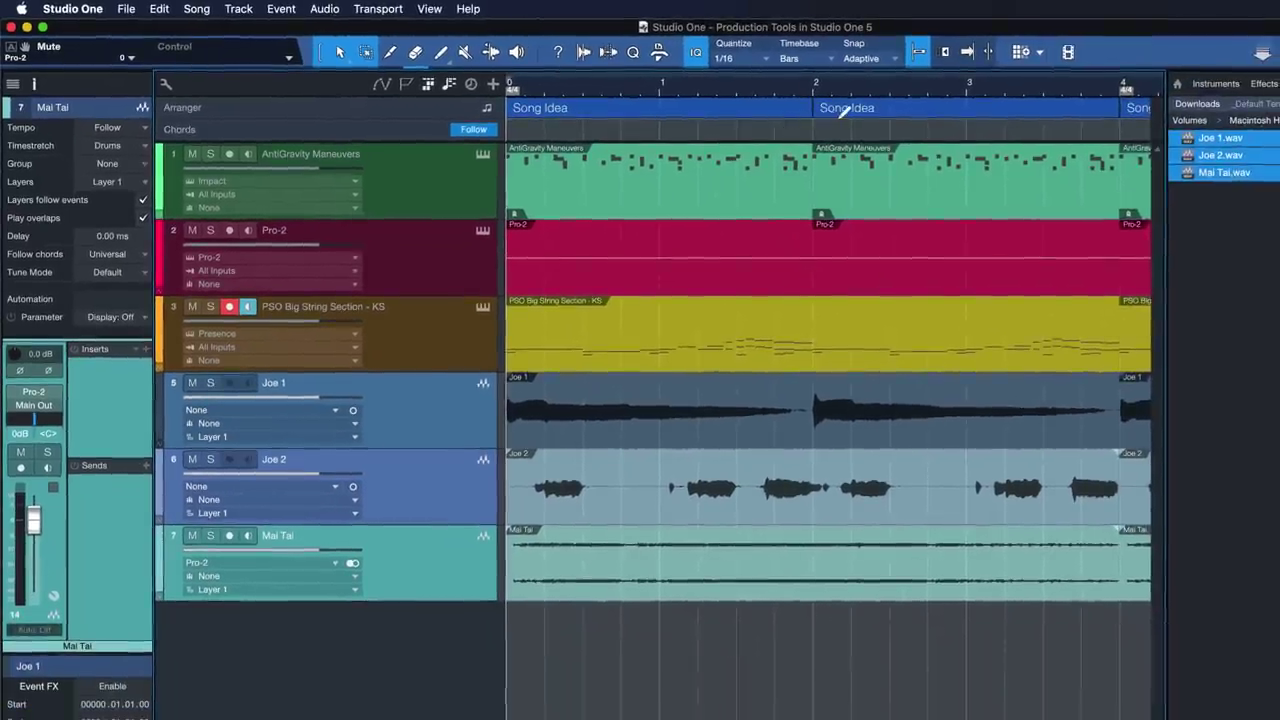
Paint three chord events on the chord track from about bar 2.3 to bar 4.
drag(996, 145, 1262, 145)
drag(1075, 112, 1075, 114)
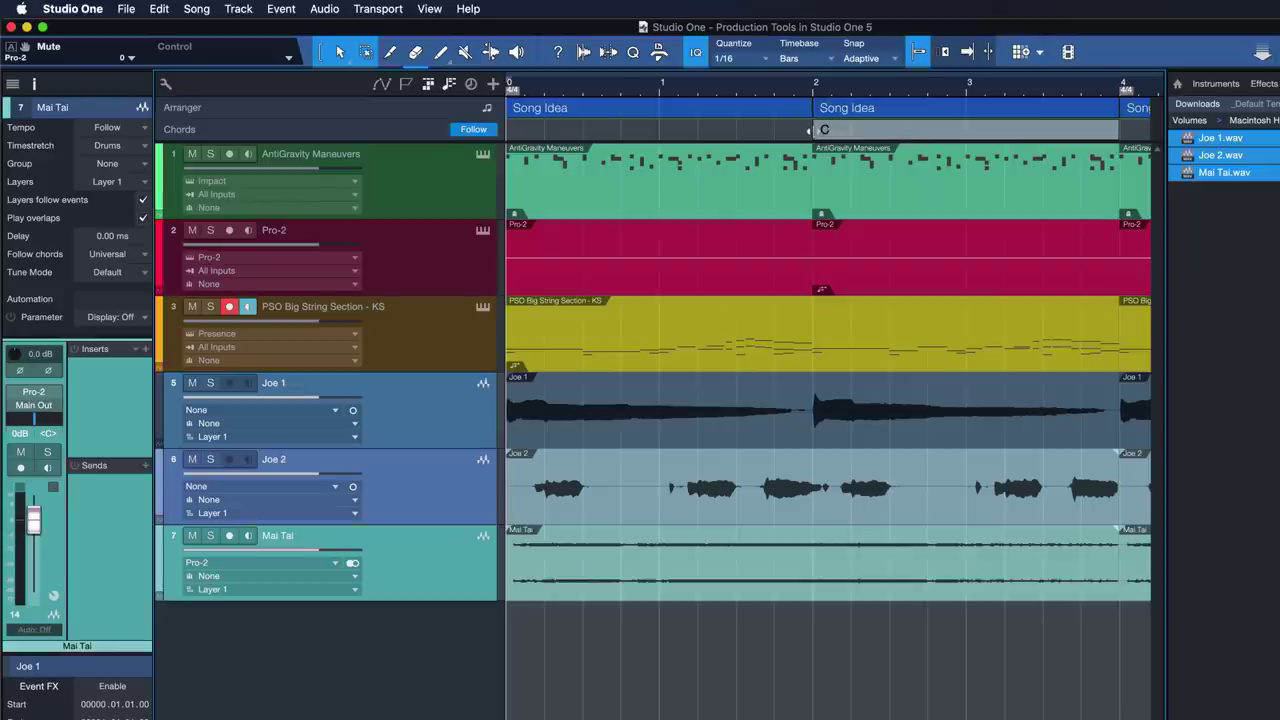
drag(811, 130, 909, 130)
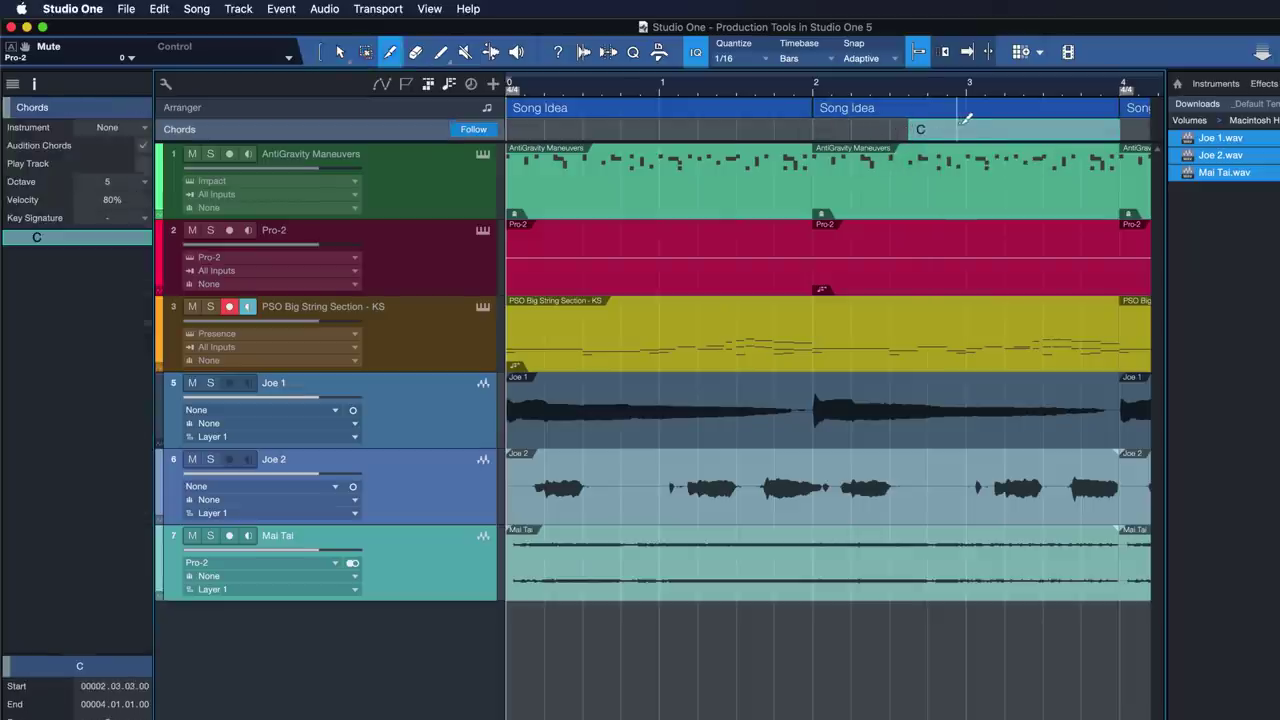
click(968, 124)
click(1046, 122)
key(1)
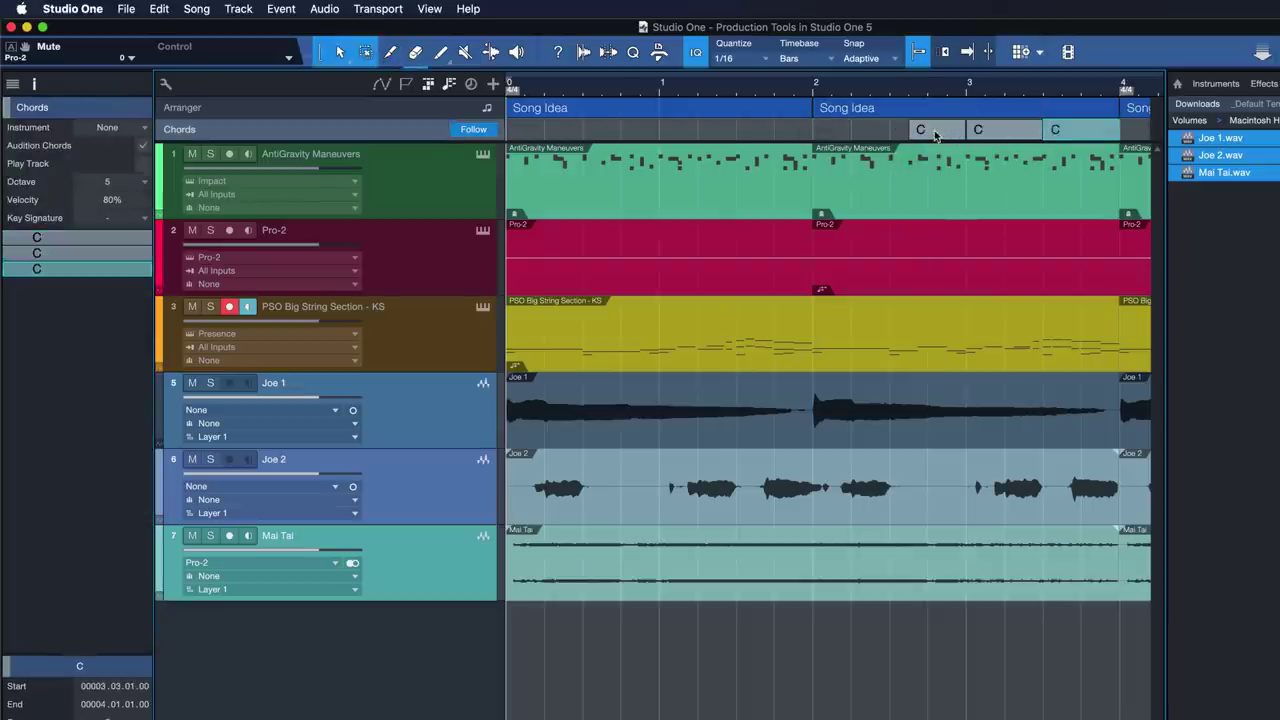
Set the chords to Cm, Gm and B♭ and play from bar 2 to hear them.
double_click(934, 135)
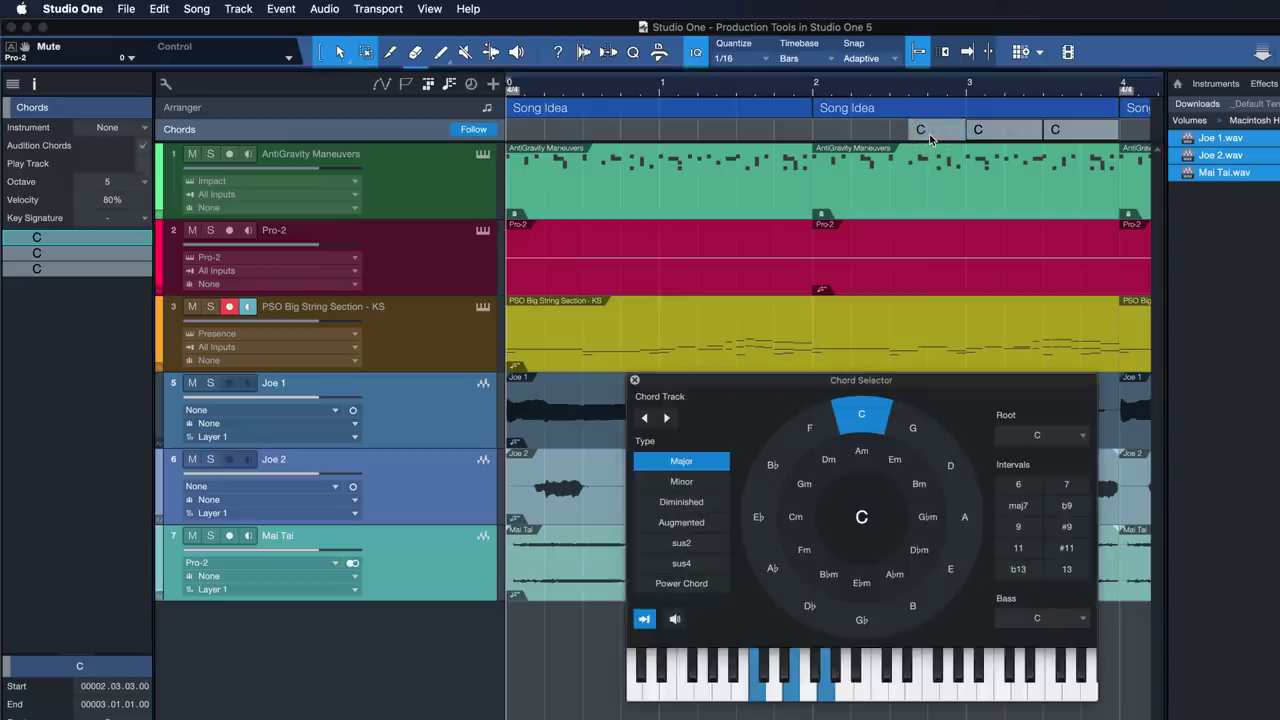
click(780, 505)
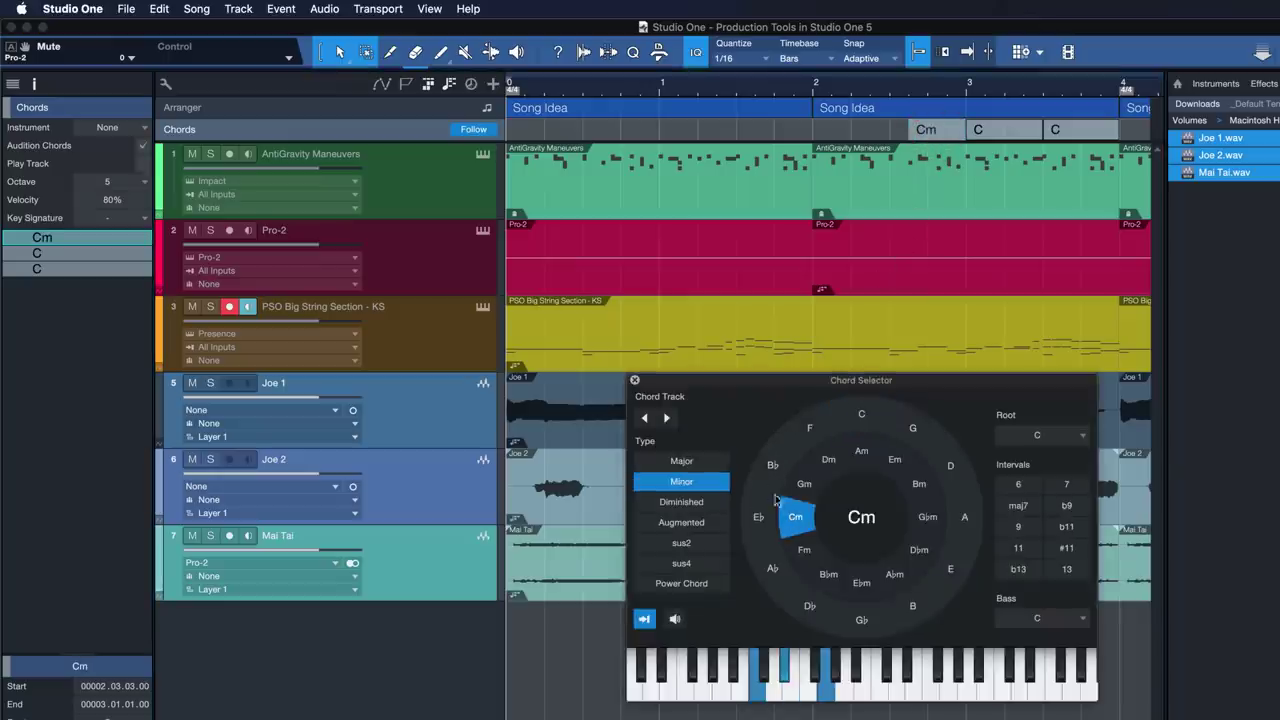
click(668, 419)
click(804, 484)
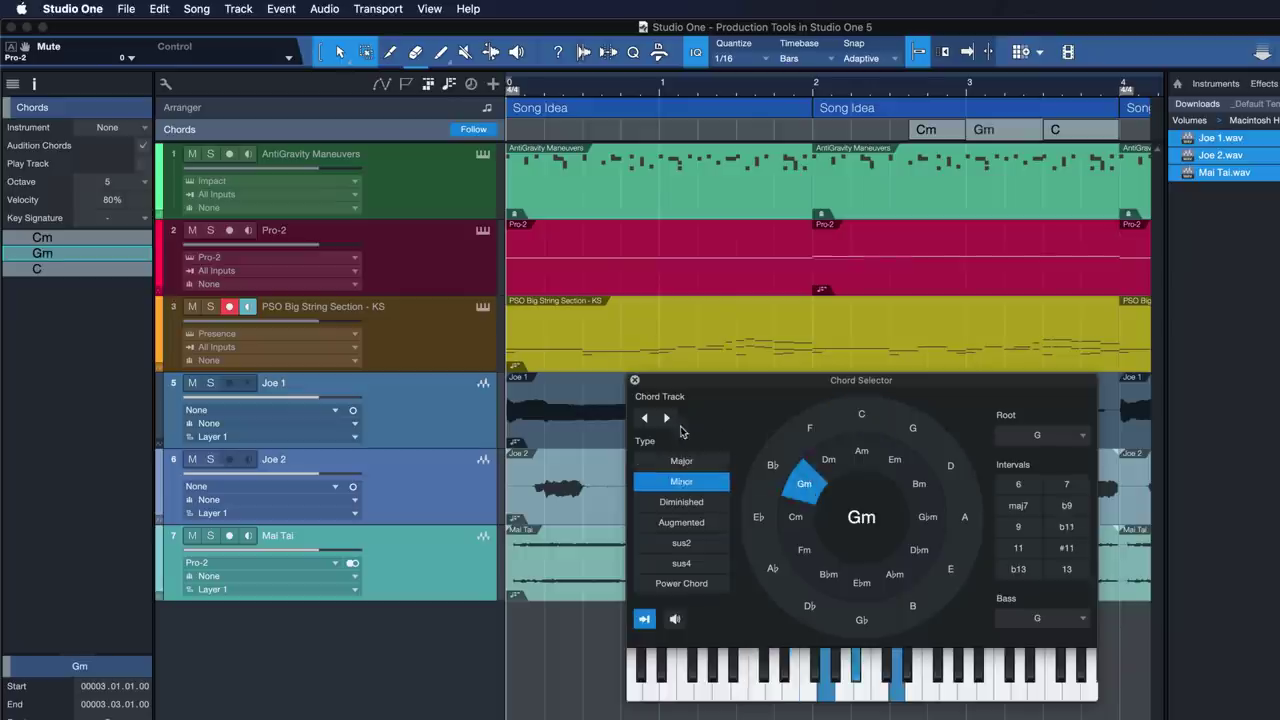
click(670, 421)
click(773, 465)
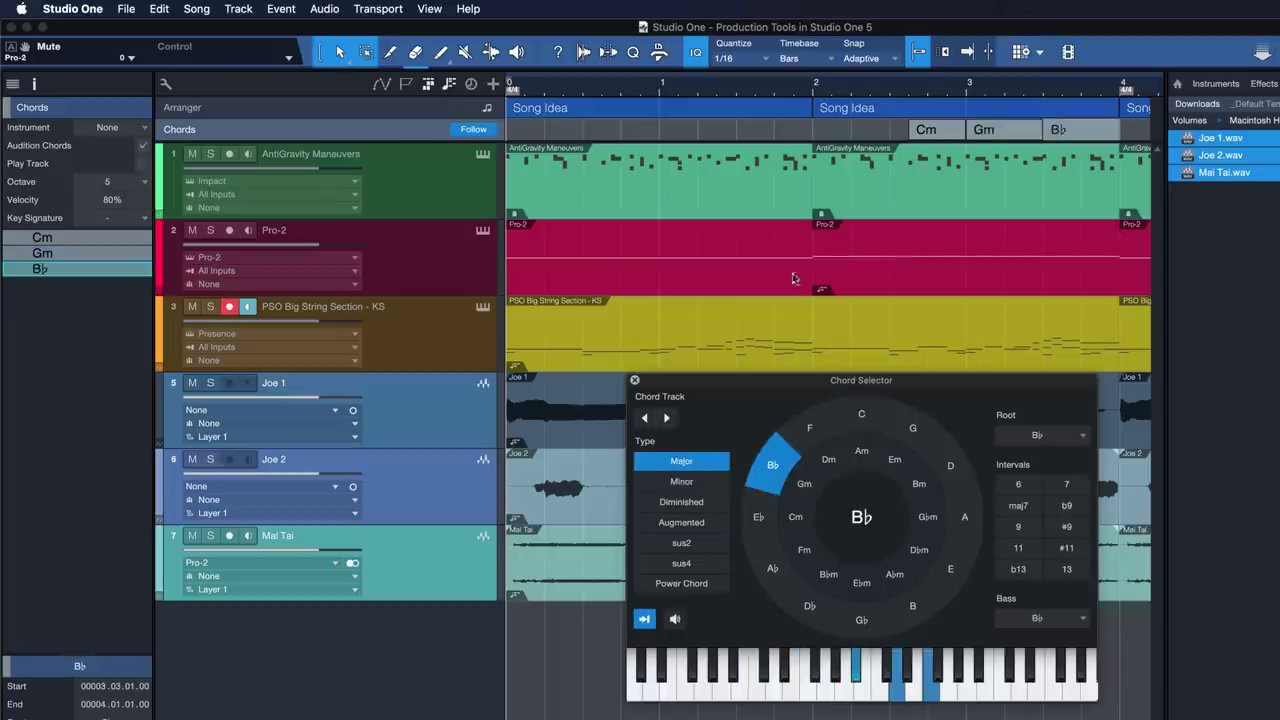
click(816, 85)
key(space)
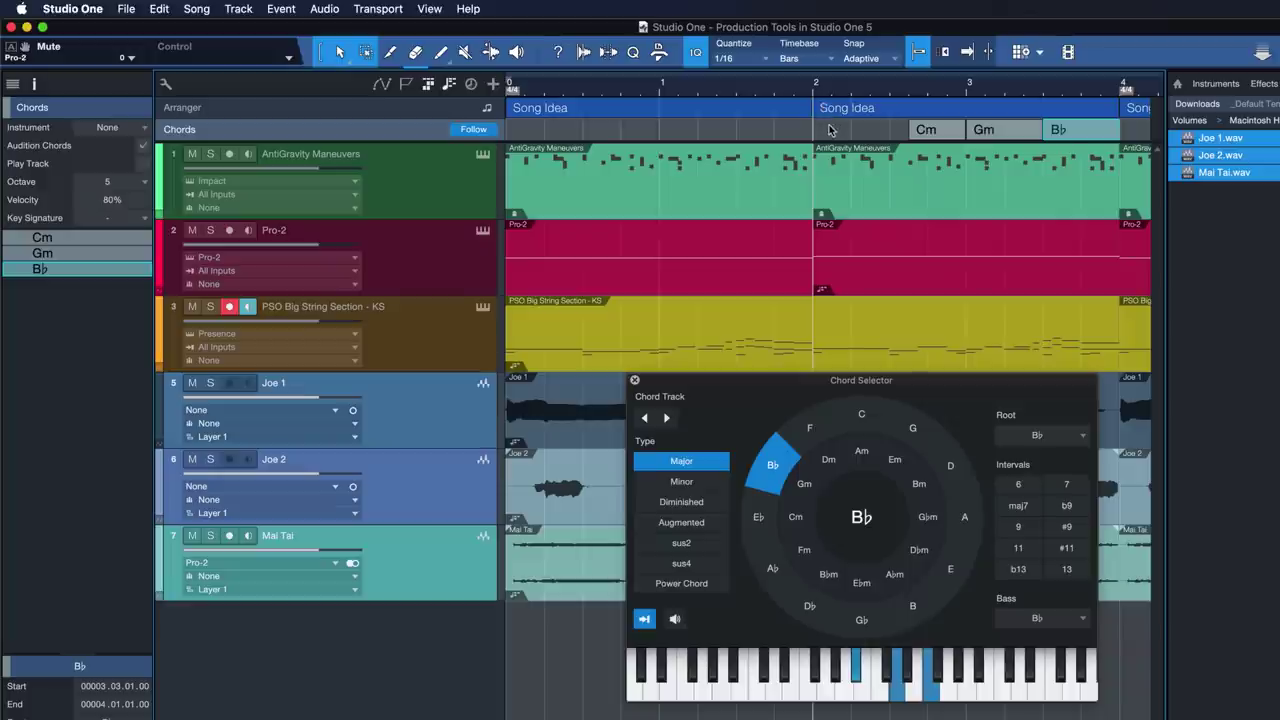
click(474, 129)
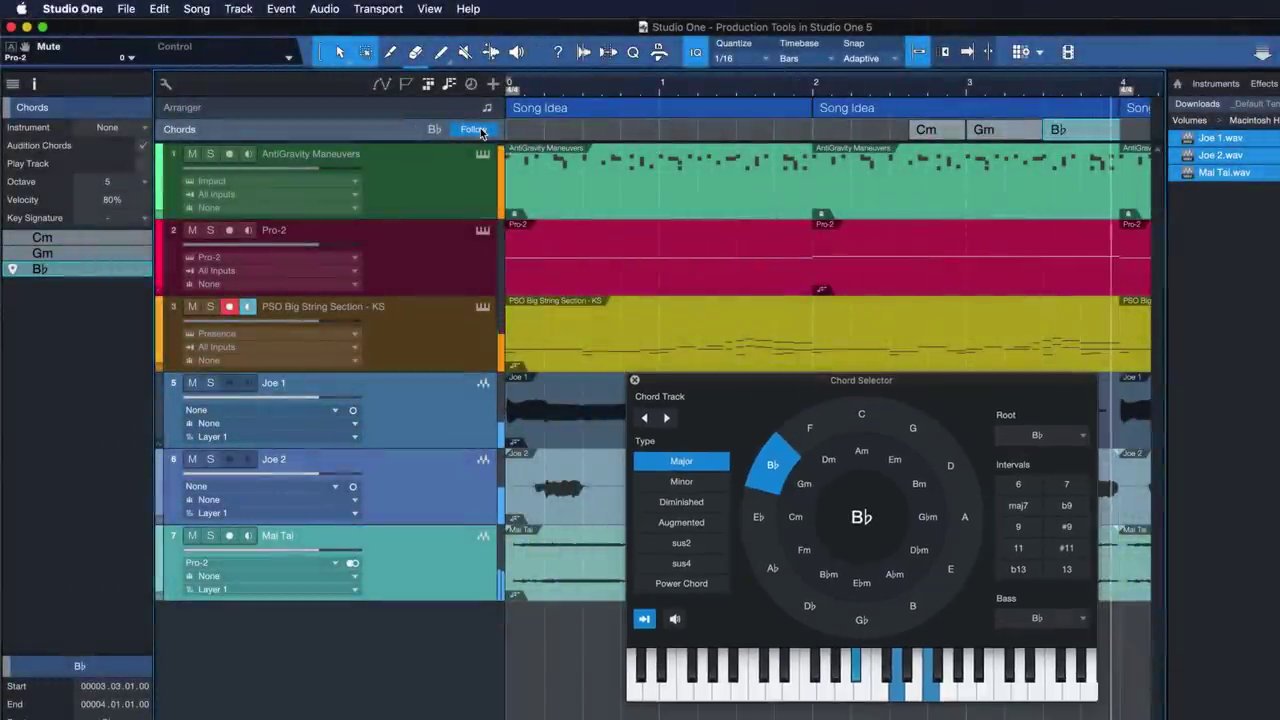
key(w)
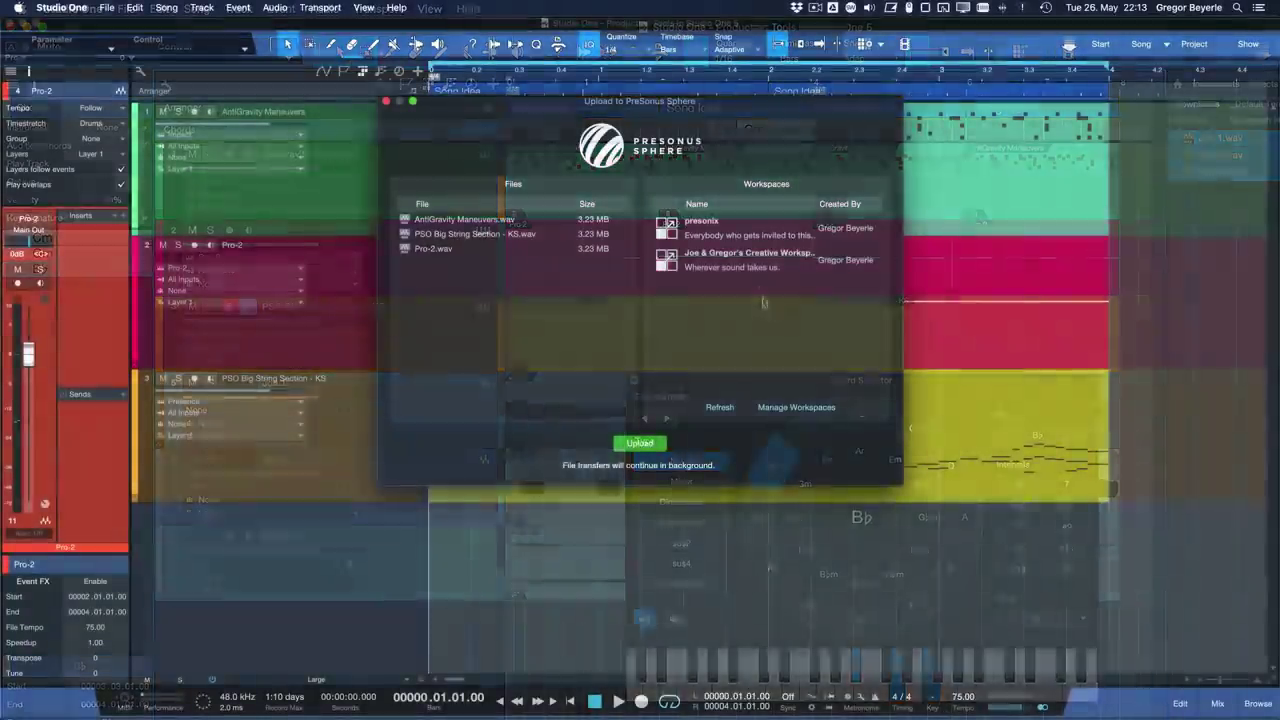
Upload the AntiGravity Maneuvers, PSO Big String Section and Pro-2 stems to the shared workspace.
click(754, 268)
click(639, 443)
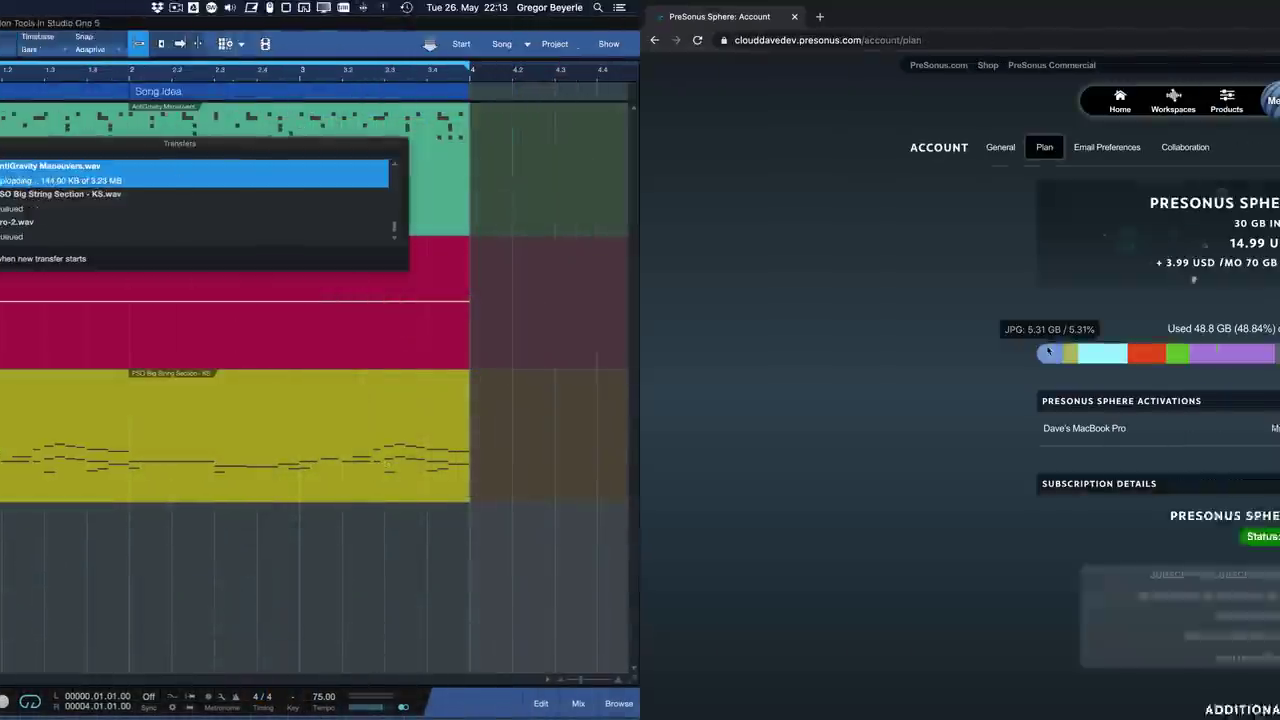